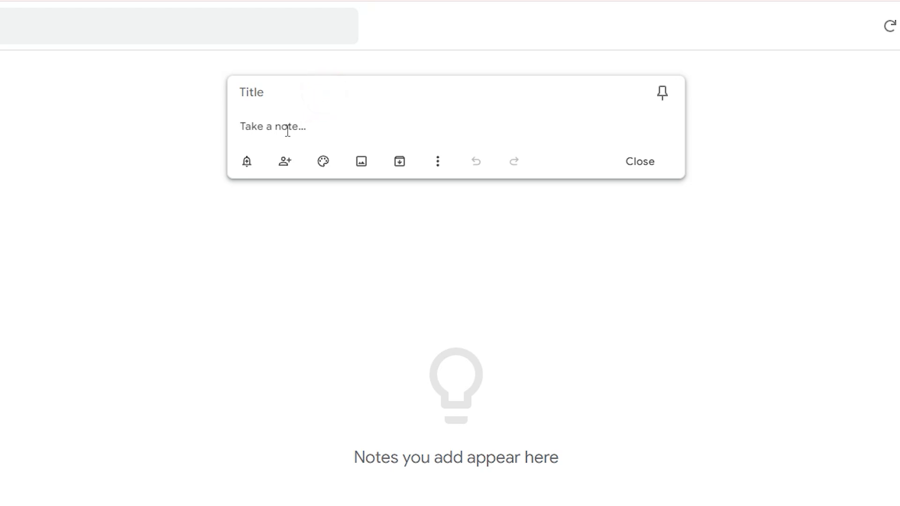
# Create an untitled note with the text "New Note 1"
pyautogui.write('New Note 1')
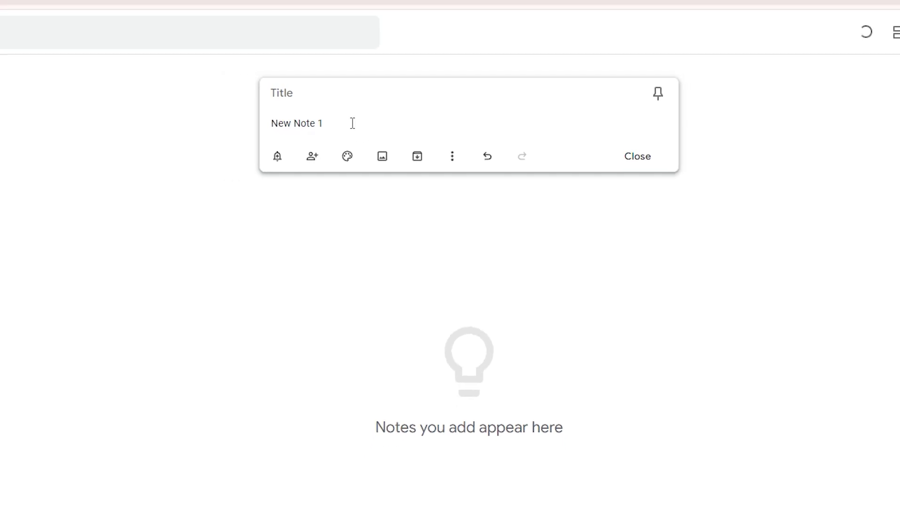
pyautogui.click(361, 204)
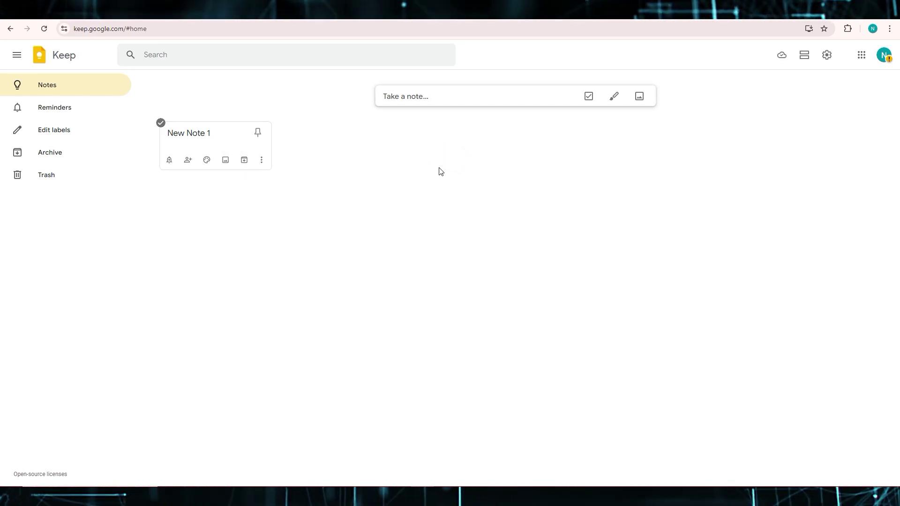
# Create a second note titled "Note With title" with the text "New Note 2"
pyautogui.click(416, 98)
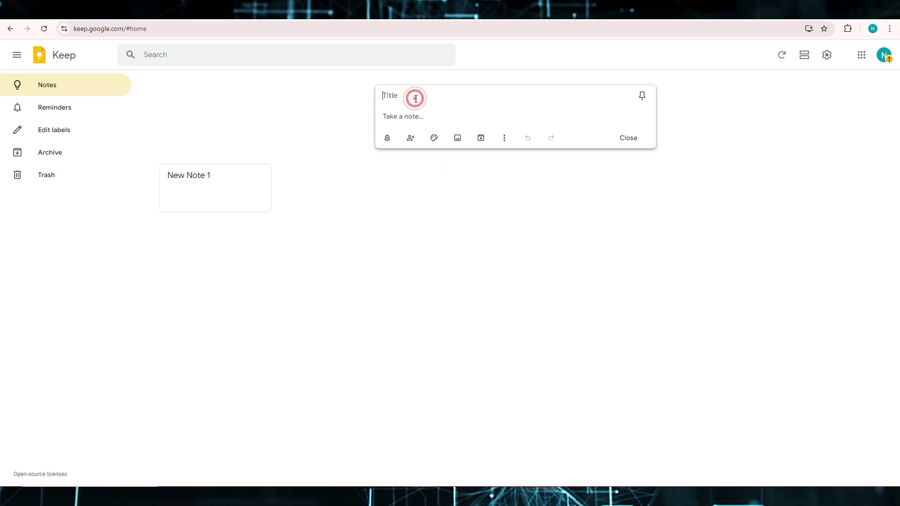
pyautogui.write('Note With title')
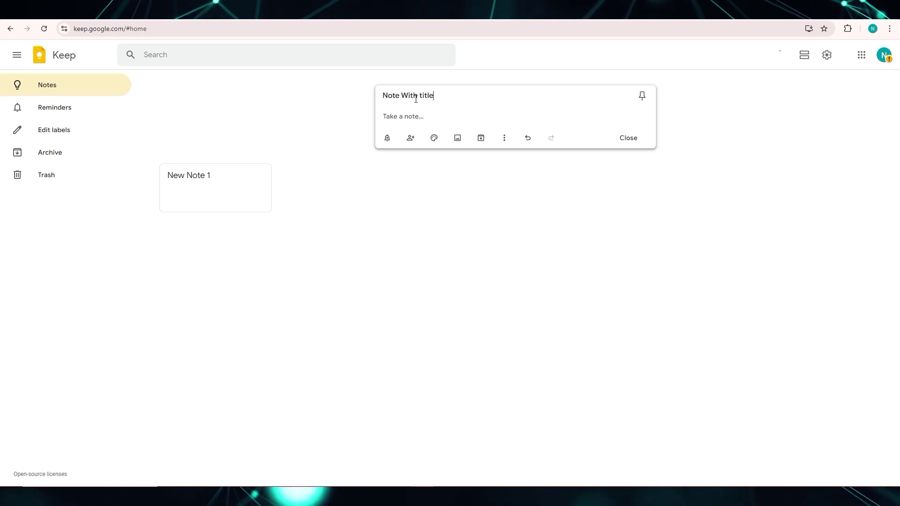
pyautogui.click(414, 117)
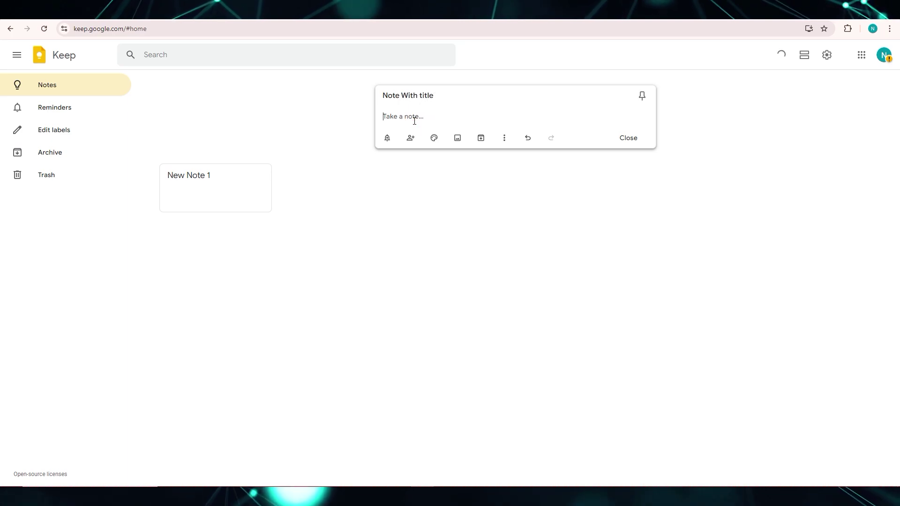
pyautogui.write('New Note 2')
pyautogui.click(628, 138)
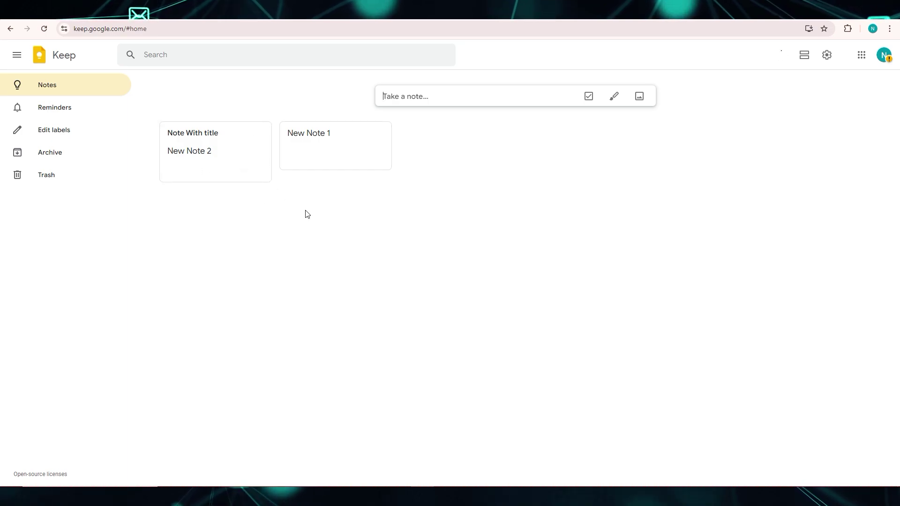
# Set a reminder for later today at 8:00 PM on the note "Note With title"
pyautogui.click(235, 148)
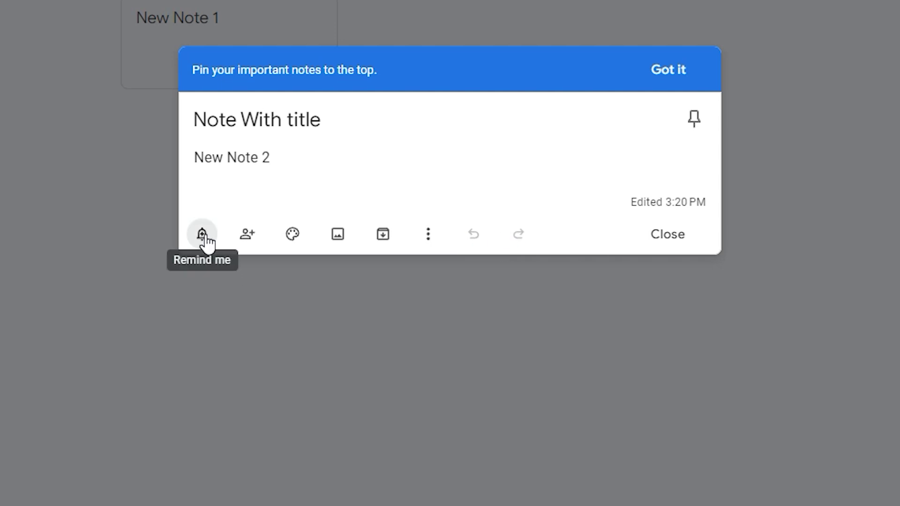
pyautogui.click(202, 234)
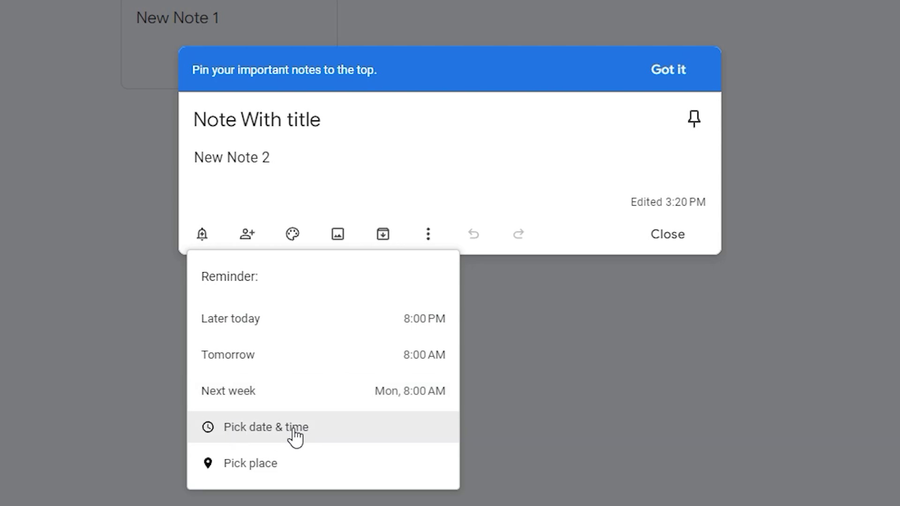
pyautogui.click(303, 321)
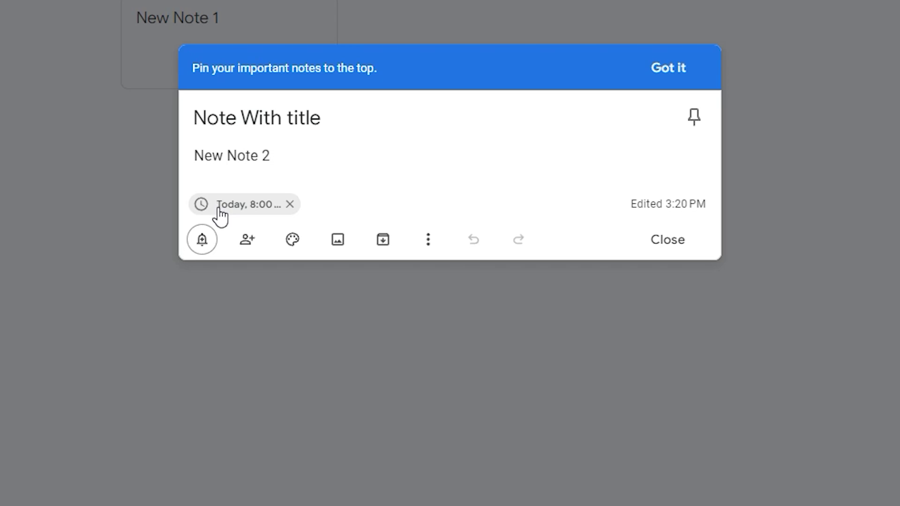
# Replace the time reminder on "Note With title" with a place reminder, searching for "HSB plys" and choosing the H-E-B plus! in Austin, TX
pyautogui.click(205, 239)
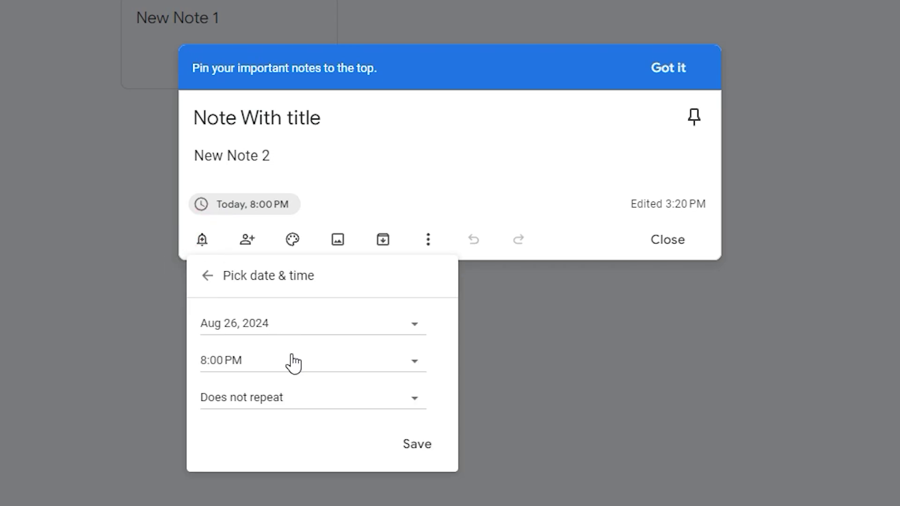
pyautogui.click(207, 276)
pyautogui.click(283, 471)
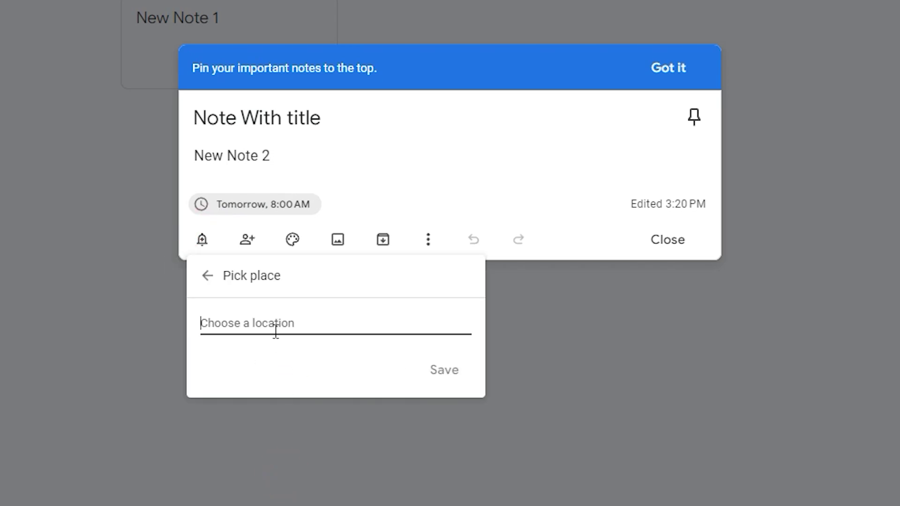
pyautogui.write('HSB ')
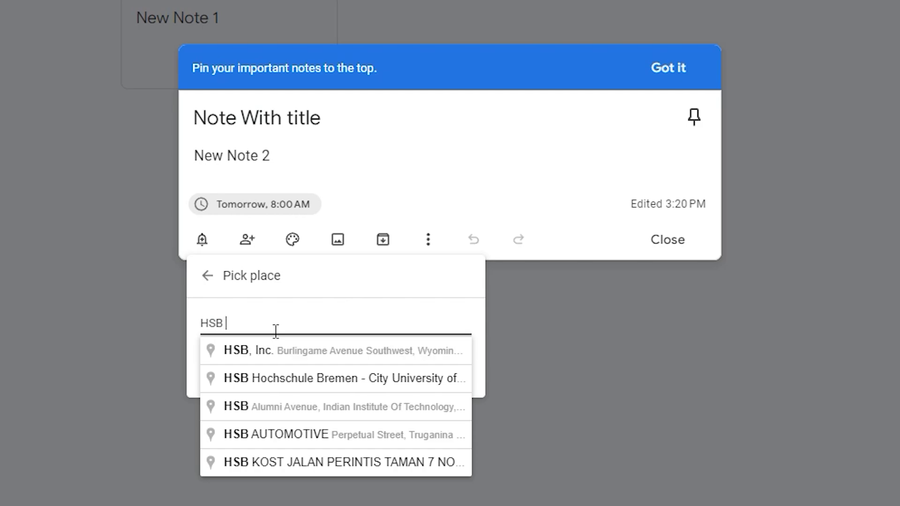
pyautogui.write('plys')
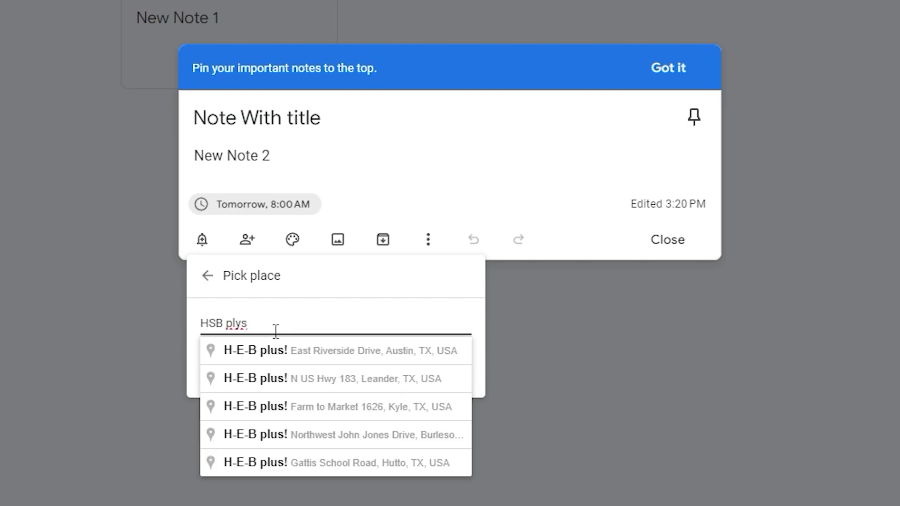
pyautogui.click(253, 351)
pyautogui.click(444, 373)
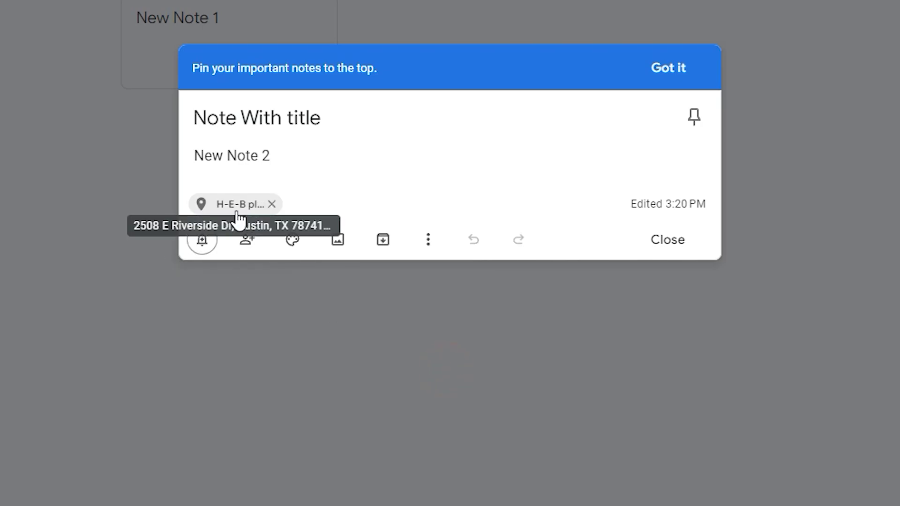
pyautogui.click(784, 217)
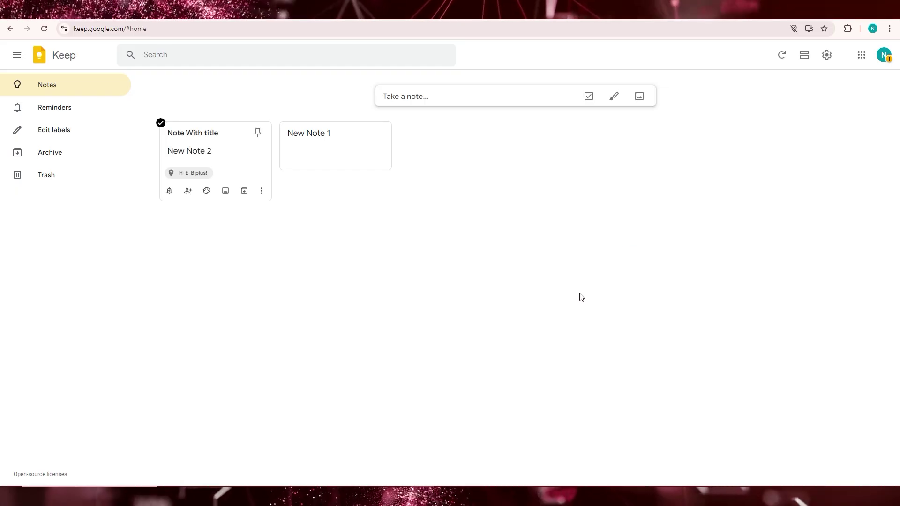
# Create a note titled "Collabration" with the text "new note for collab"
pyautogui.click(405, 96)
pyautogui.click(403, 95)
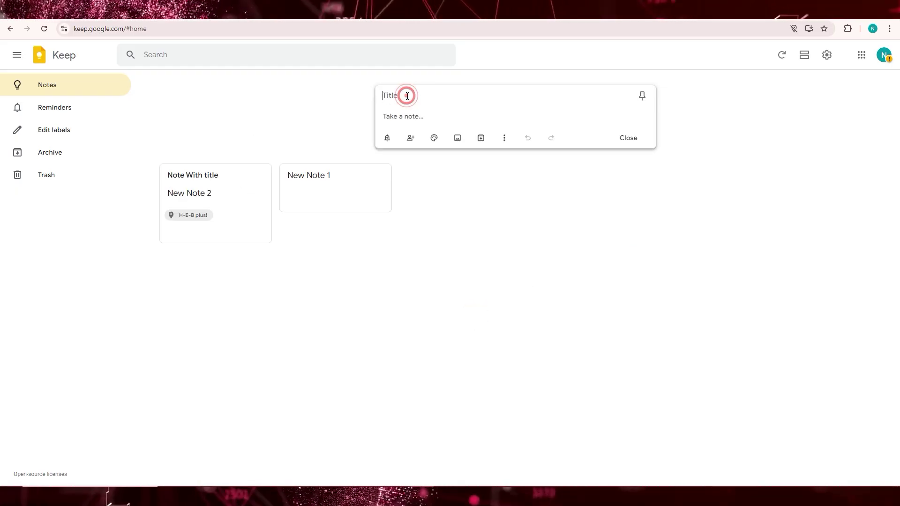
pyautogui.write('Collaboration')
pyautogui.click(415, 117)
pyautogui.write('new note for collab')
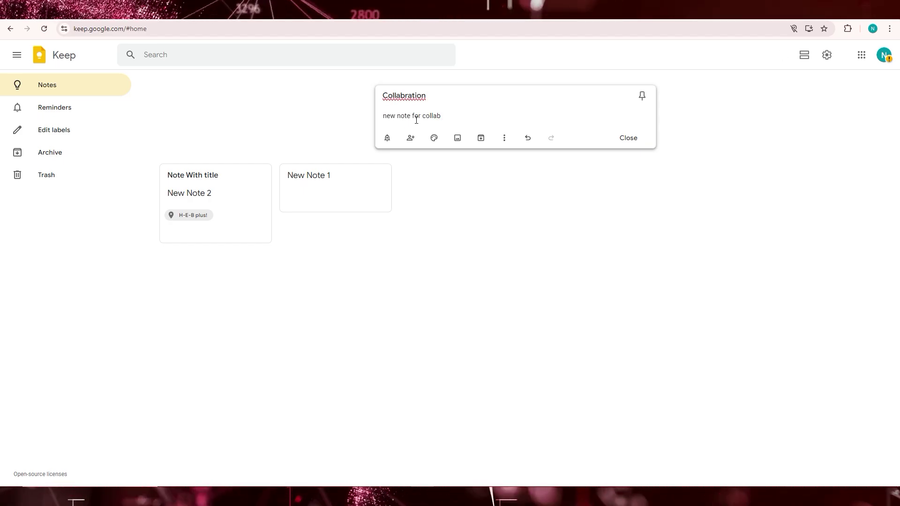
pyautogui.click(236, 143)
# Share the "Collabration" note by adding the collaborator's e-mail and saving the collaborator list
pyautogui.click(225, 138)
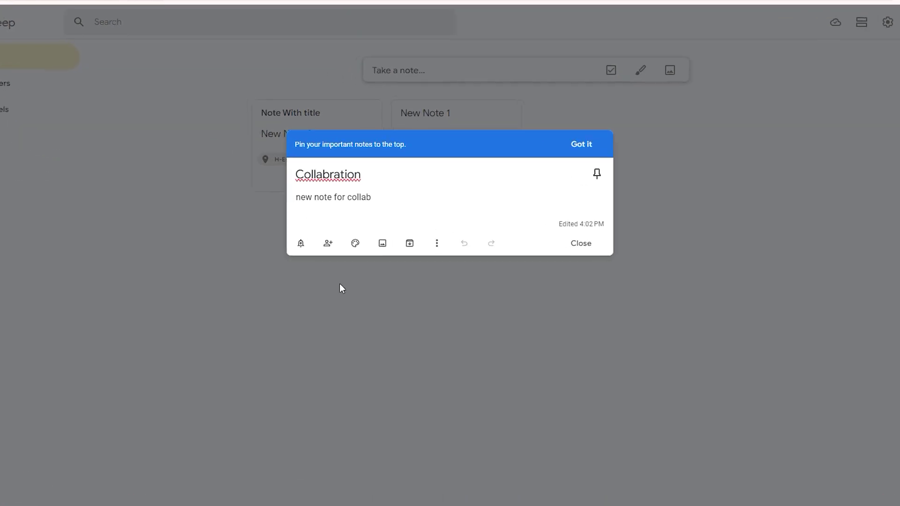
pyautogui.click(247, 237)
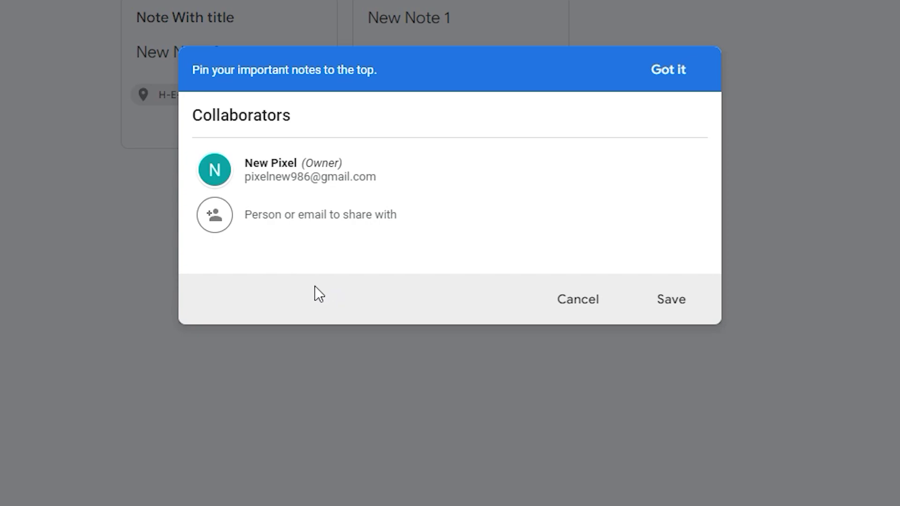
pyautogui.hotkey('ctrl', 'v')
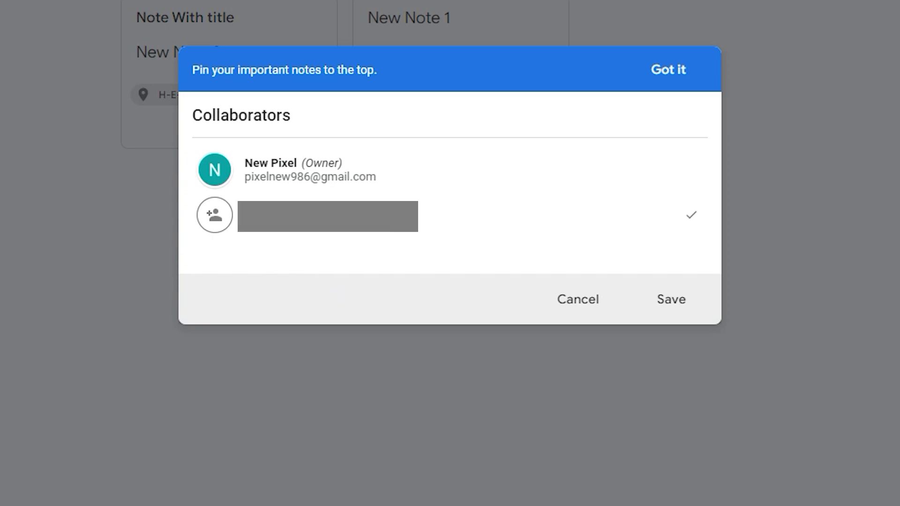
pyautogui.click(671, 303)
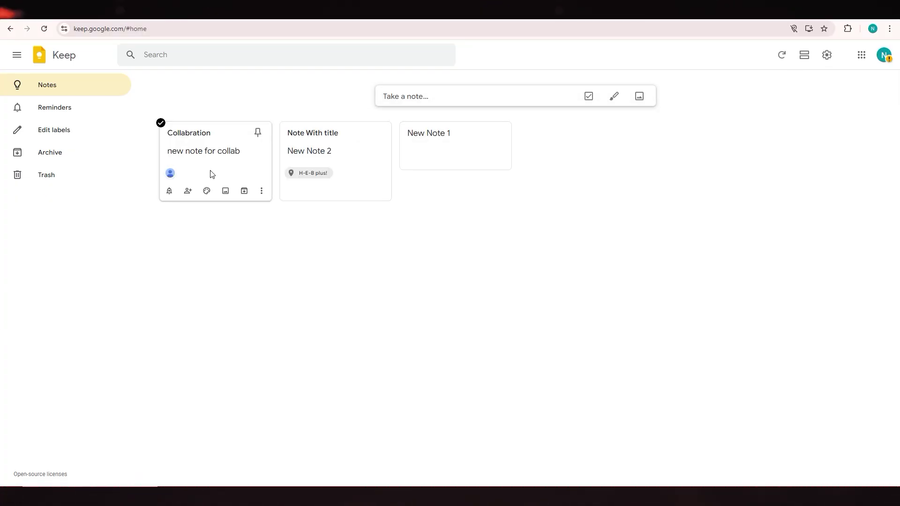
# Change the background color of the "Collabration" note to orange and close the note
pyautogui.click(212, 174)
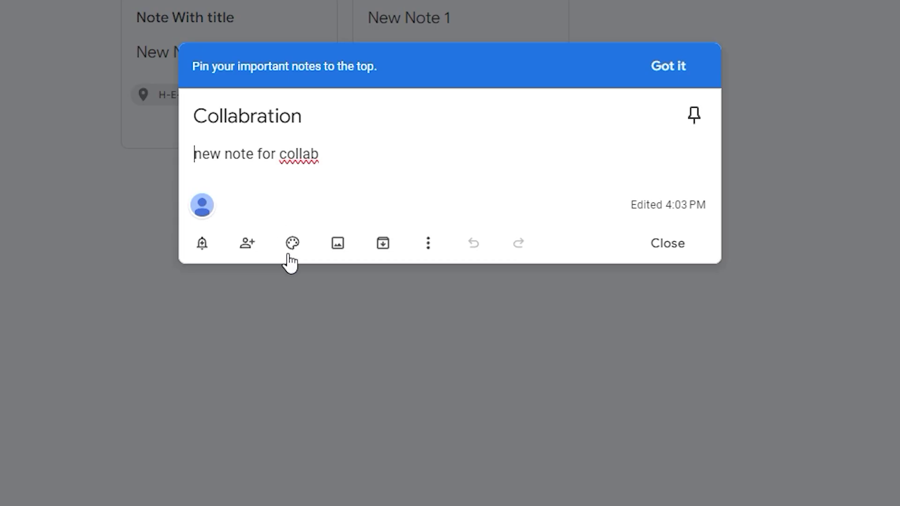
pyautogui.click(293, 245)
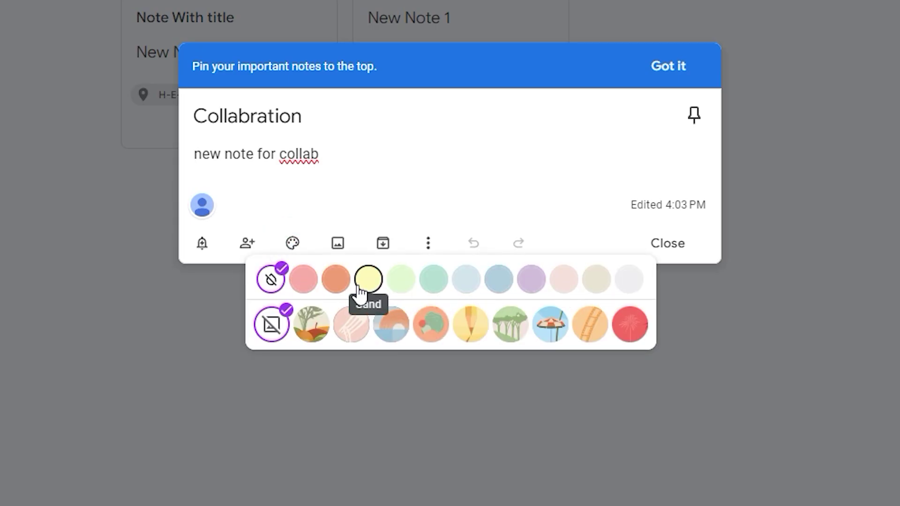
pyautogui.click(336, 279)
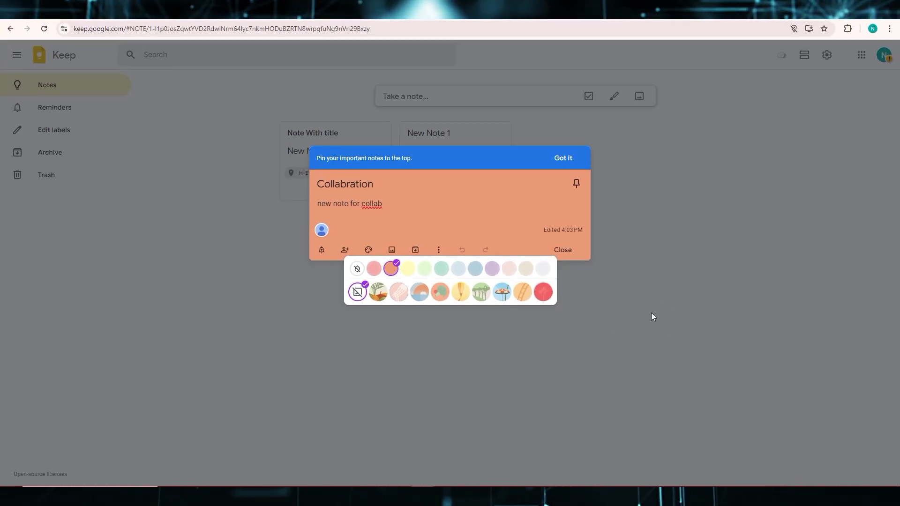
pyautogui.click(839, 366)
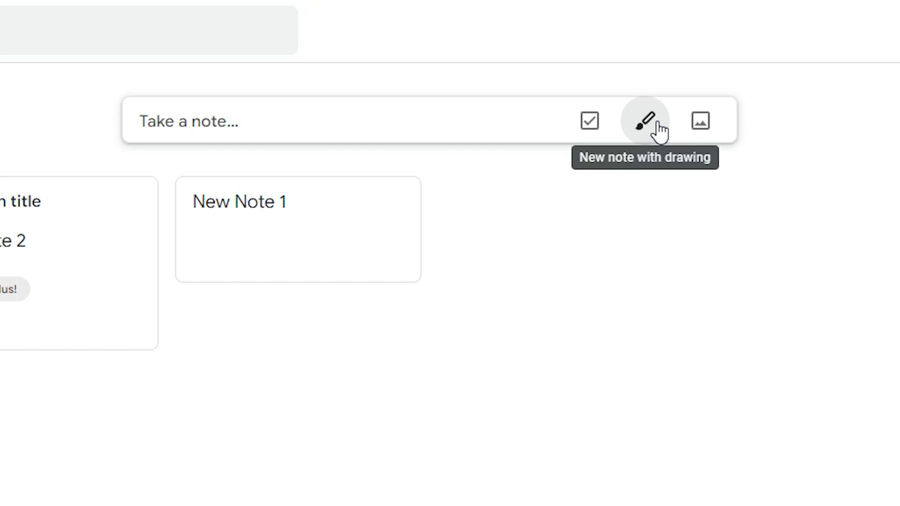
# Create a new image note from Untitled-1.png in the Downloads folder
pyautogui.click(701, 124)
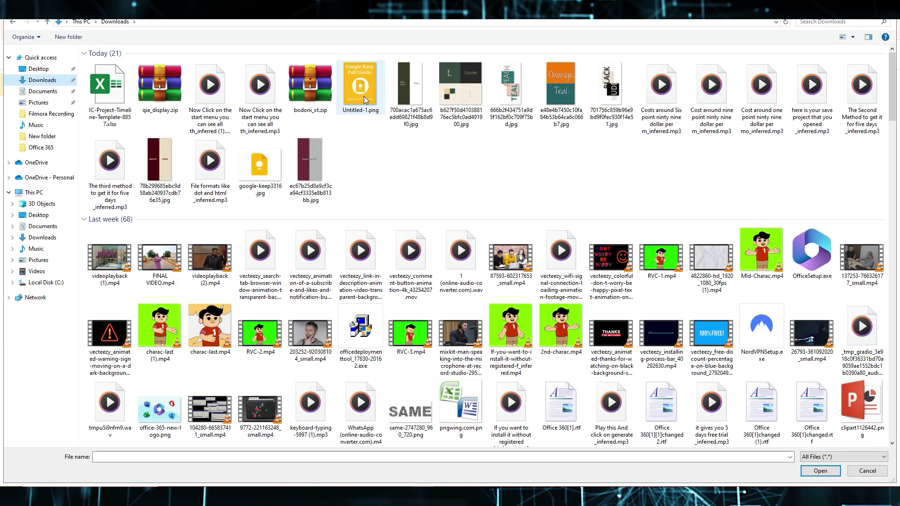
pyautogui.click(365, 100)
pyautogui.click(820, 471)
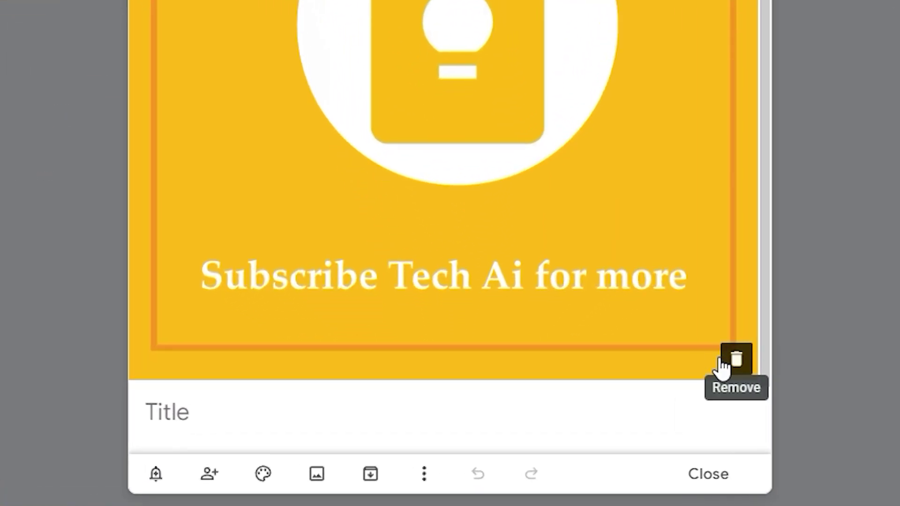
# Remove the picture from the new image note and leave the note
pyautogui.click(735, 364)
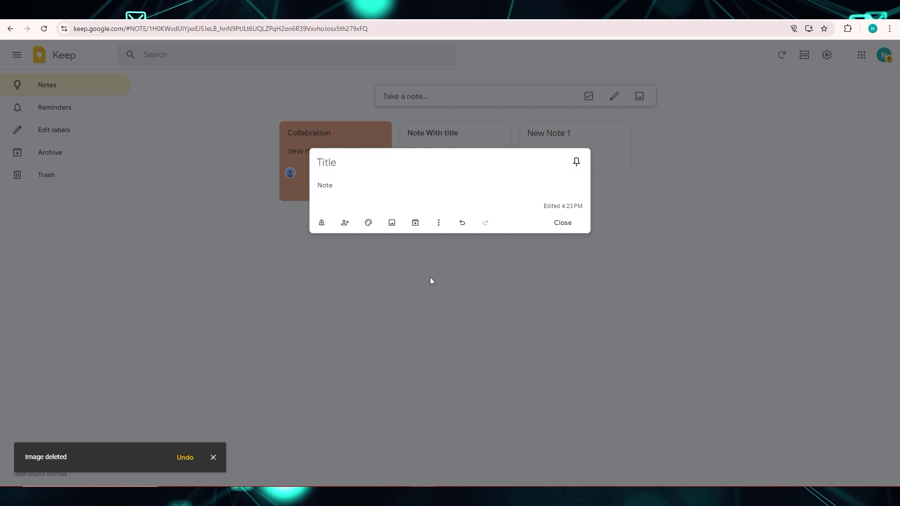
pyautogui.click(226, 209)
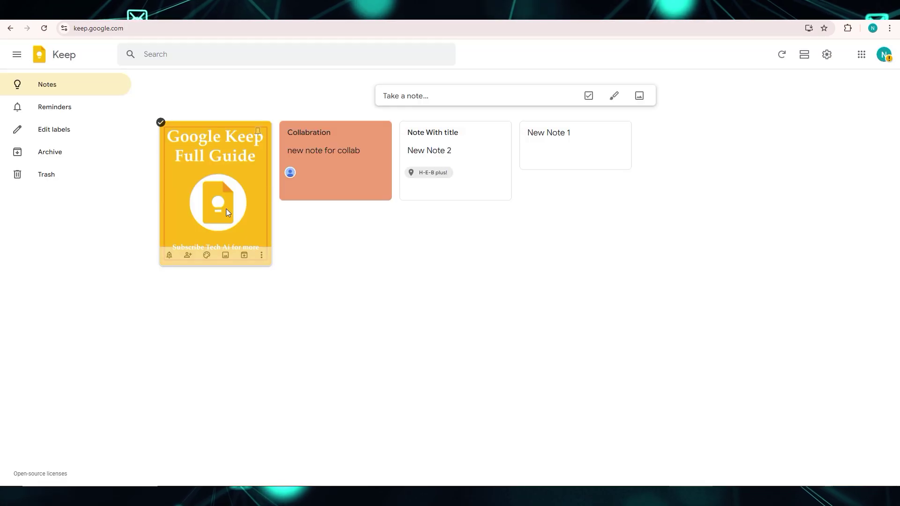
# Attach Untitled-1.png to the "Collabration" note, then delete that image from it and close the note
pyautogui.click(351, 164)
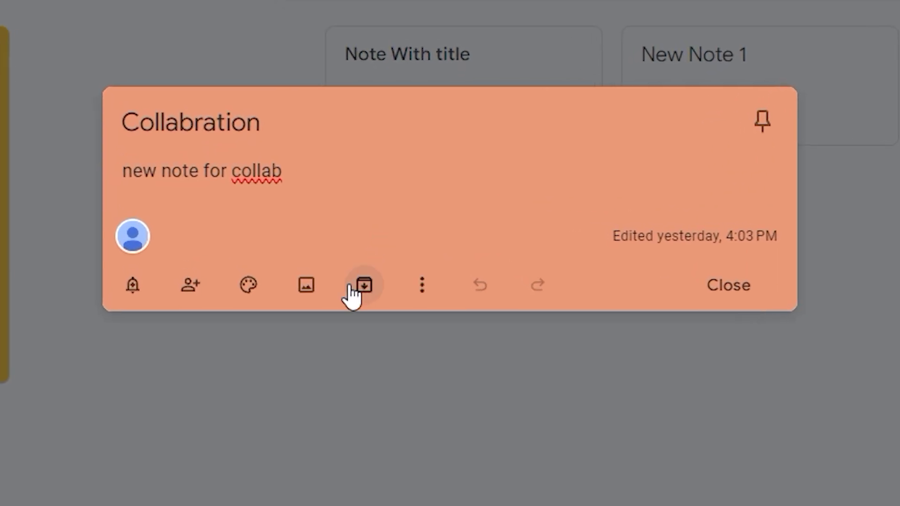
pyautogui.click(306, 287)
pyautogui.click(372, 70)
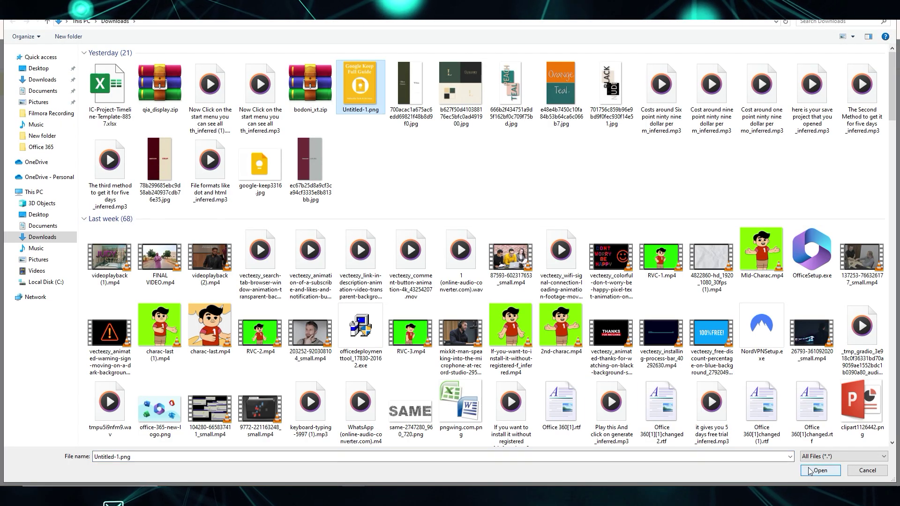
pyautogui.press('Return')
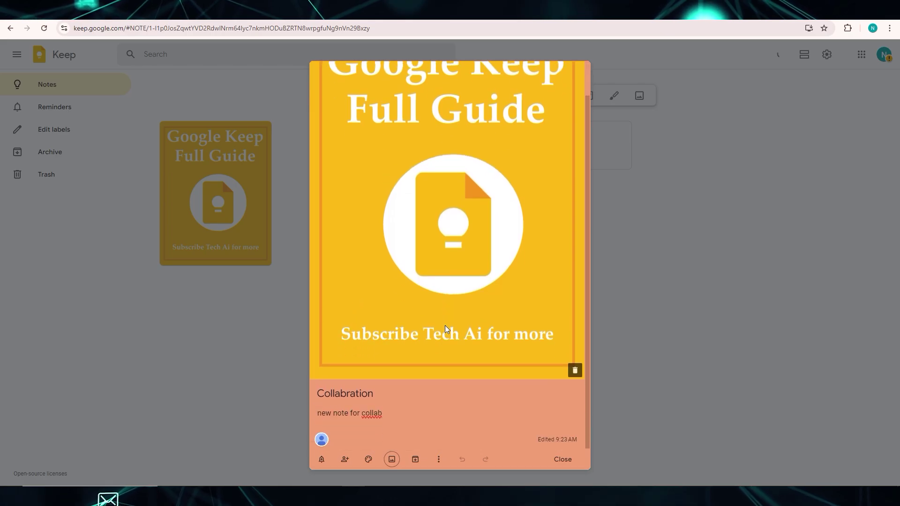
pyautogui.click(576, 374)
pyautogui.click(627, 344)
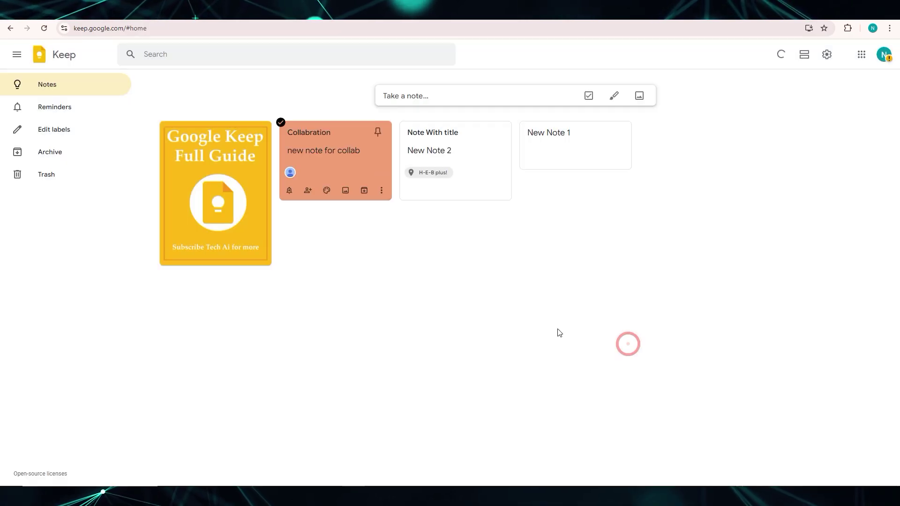
# Archive the orange "Collabration" note
pyautogui.click(342, 164)
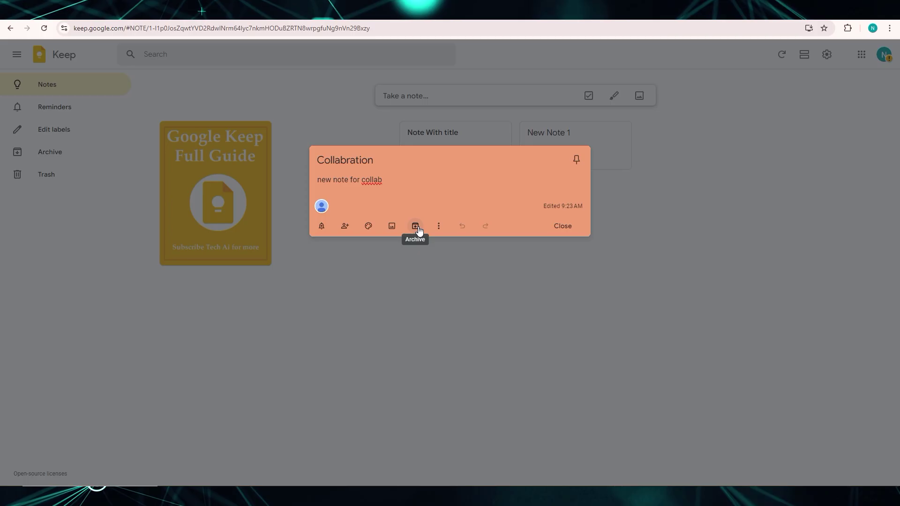
pyautogui.click(397, 247)
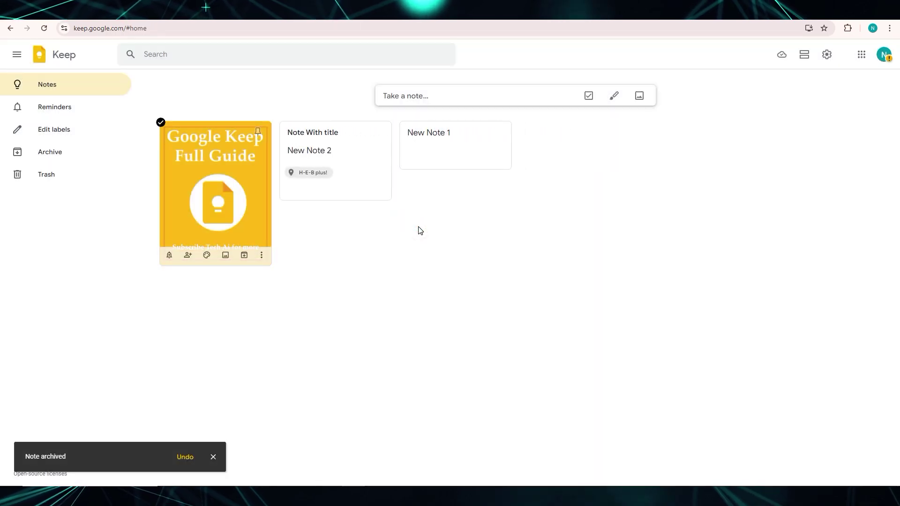
# Archive the "Google Keep Full Guide" image note
pyautogui.click(253, 194)
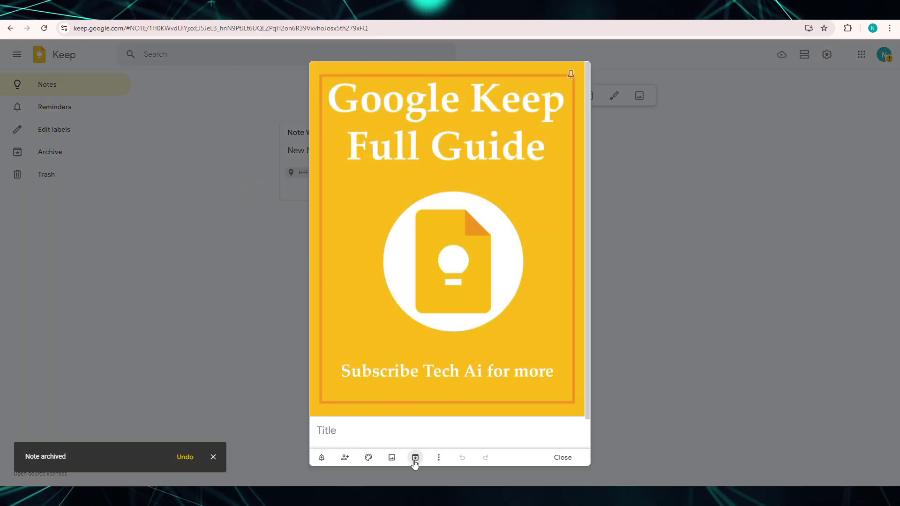
pyautogui.click(416, 458)
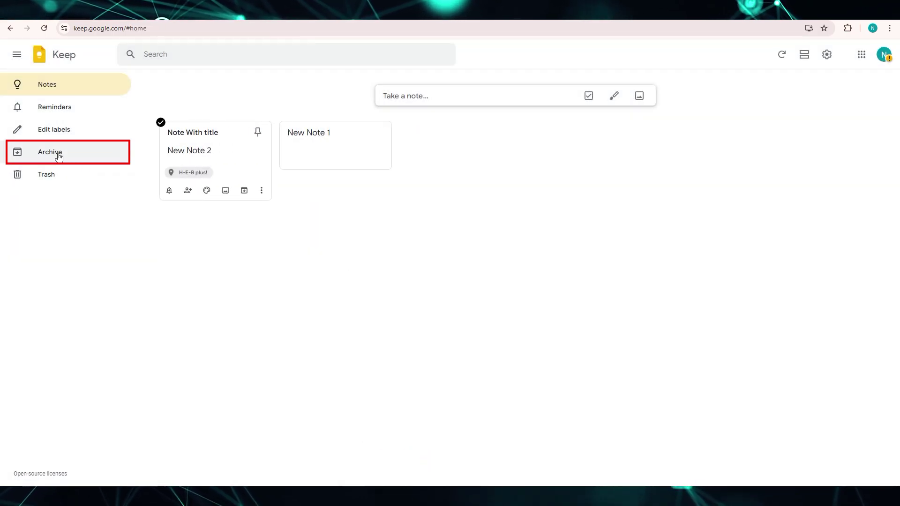
# Unarchive the "Google Keep Full Guide" image note and the "Collabration" note, and return to the main notes view
pyautogui.click(58, 153)
pyautogui.click(227, 184)
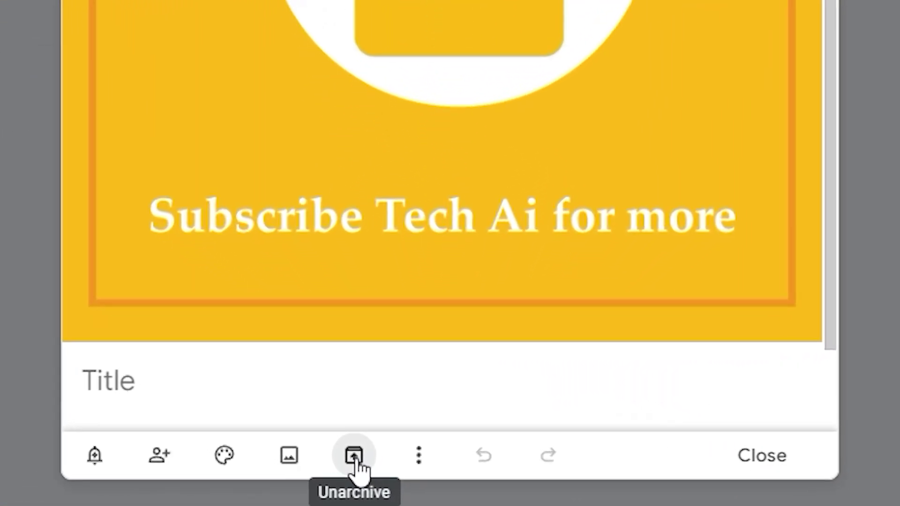
pyautogui.click(373, 456)
pyautogui.click(219, 129)
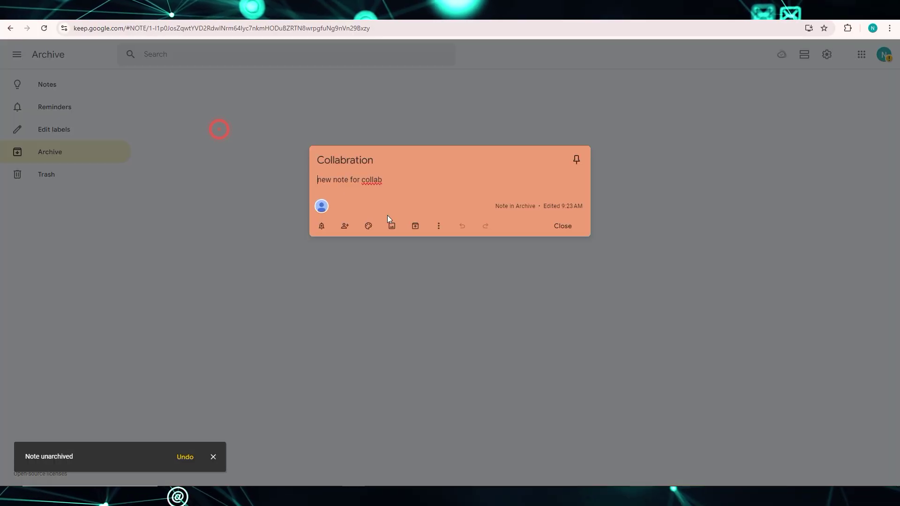
pyautogui.click(415, 227)
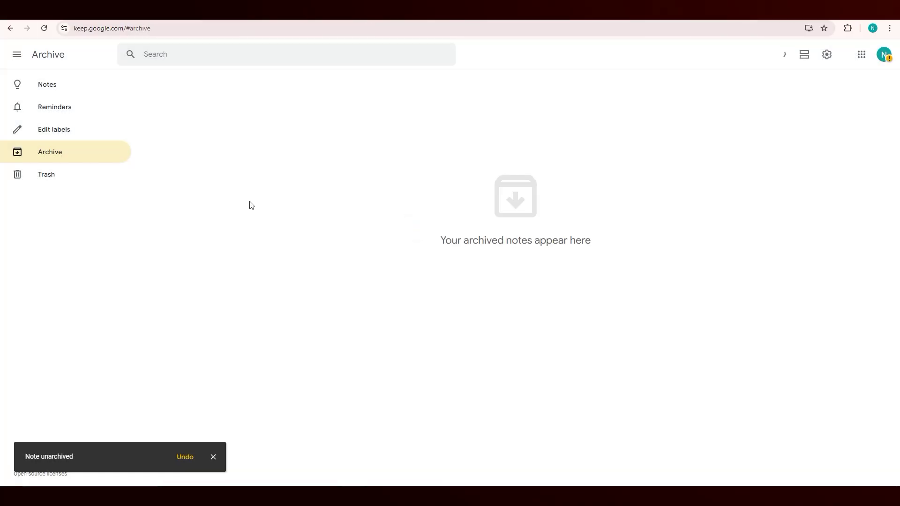
pyautogui.click(56, 86)
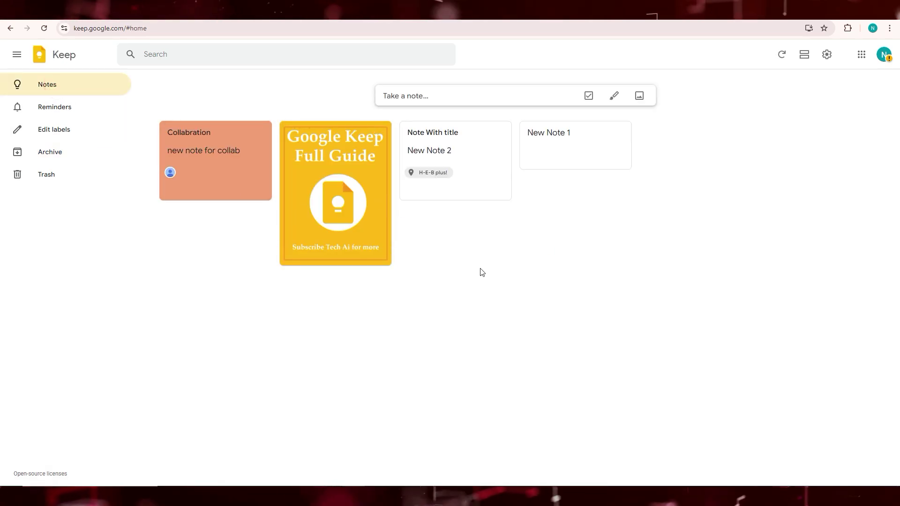
# Add a freehand drawing reading "Tech Ai" to the "Note With title" note, then delete that drawing
pyautogui.click(471, 150)
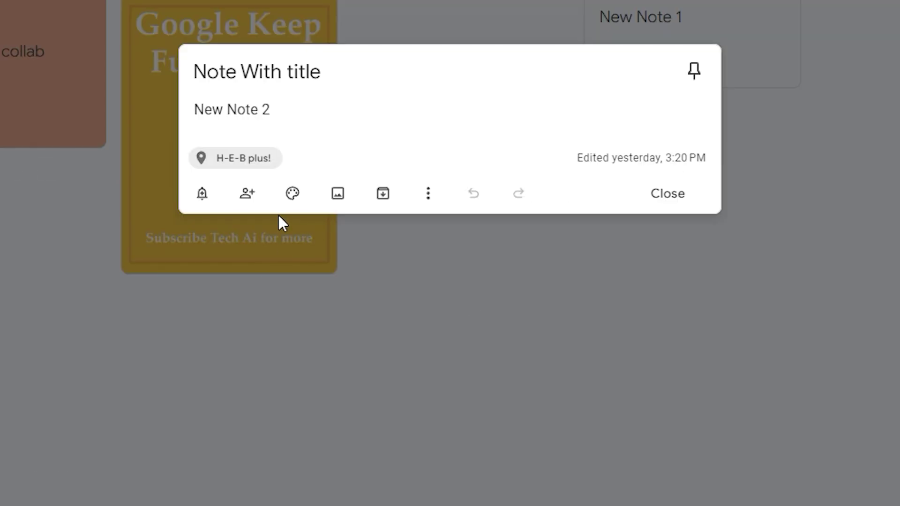
pyautogui.click(429, 198)
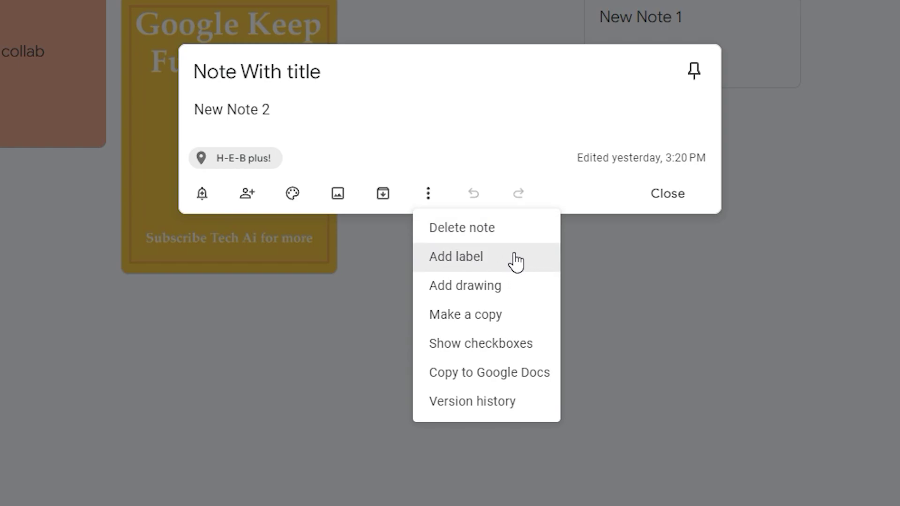
pyautogui.click(488, 288)
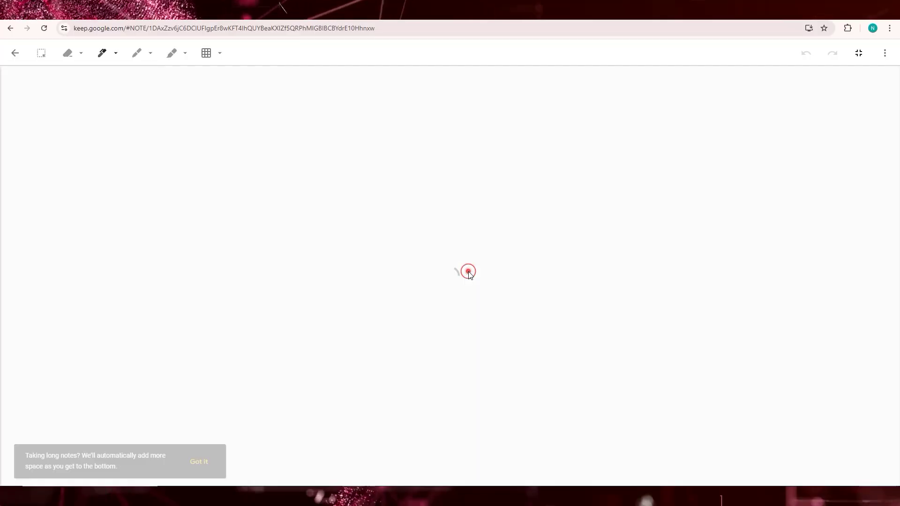
pyautogui.moveTo(155, 267)
pyautogui.mouseDown()
pyautogui.moveTo(175, 130)
pyautogui.moveTo(282, 109)
pyautogui.mouseUp()
pyautogui.moveTo(191, 231); pyautogui.dragTo(216, 256)
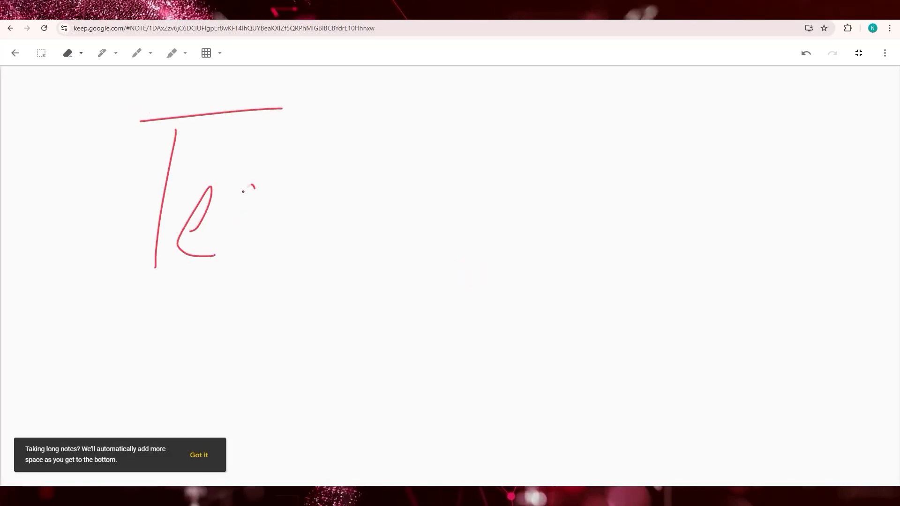
pyautogui.moveTo(255, 186); pyautogui.dragTo(259, 265)
pyautogui.moveTo(288, 161); pyautogui.dragTo(322, 277)
pyautogui.moveTo(458, 121); pyautogui.dragTo(533, 304)
pyautogui.moveTo(450, 249)
pyautogui.mouseDown()
pyautogui.moveTo(595, 235)
pyautogui.moveTo(597, 291)
pyautogui.mouseUp()
pyautogui.click(593, 212)
pyautogui.click(14, 53)
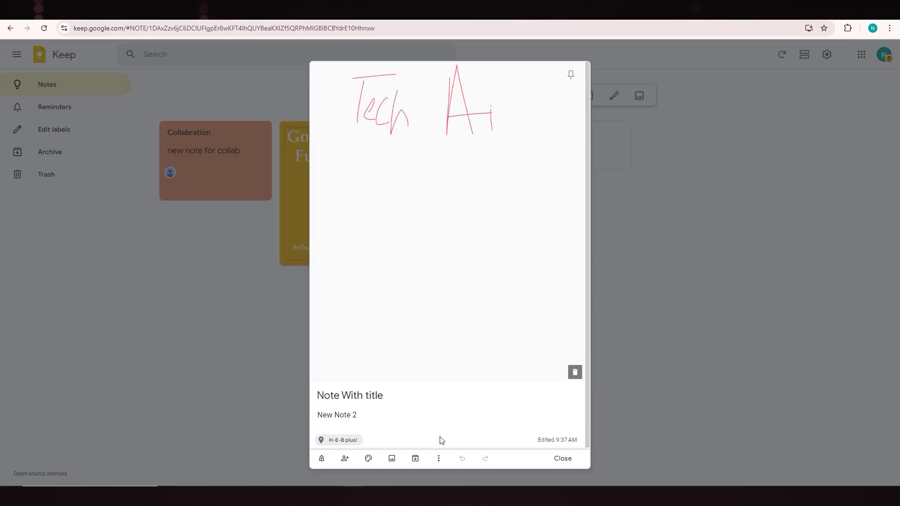
pyautogui.click(579, 370)
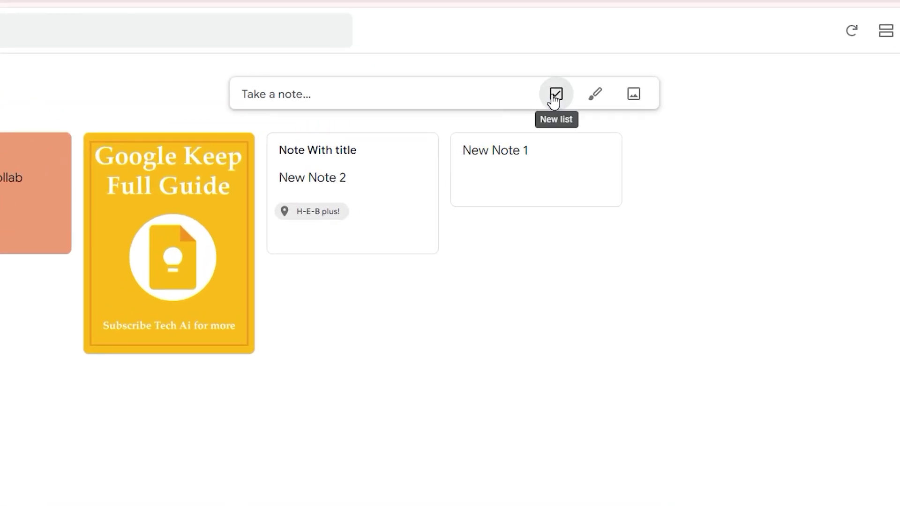
# Create a new untitled list note with the items keyboard, mouse, cables, lcd and headphones, and close it
pyautogui.click(555, 96)
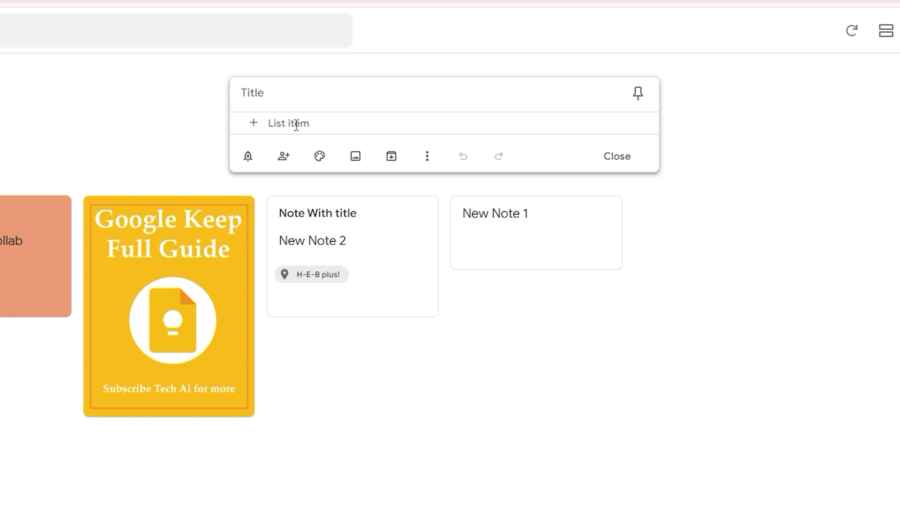
pyautogui.write('keyboard')
pyautogui.click(295, 146)
pyautogui.write('mo')
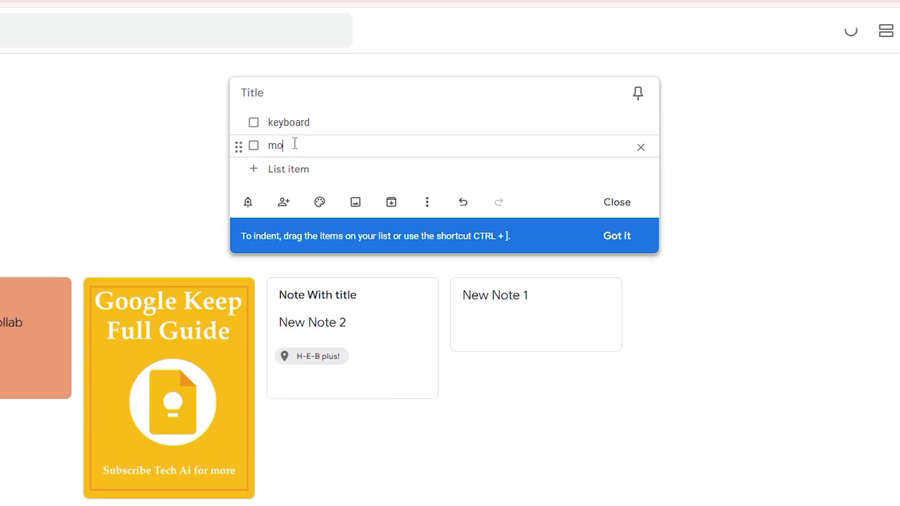
pyautogui.write('use')
pyautogui.click(293, 170)
pyautogui.write('cables')
pyautogui.click(289, 192)
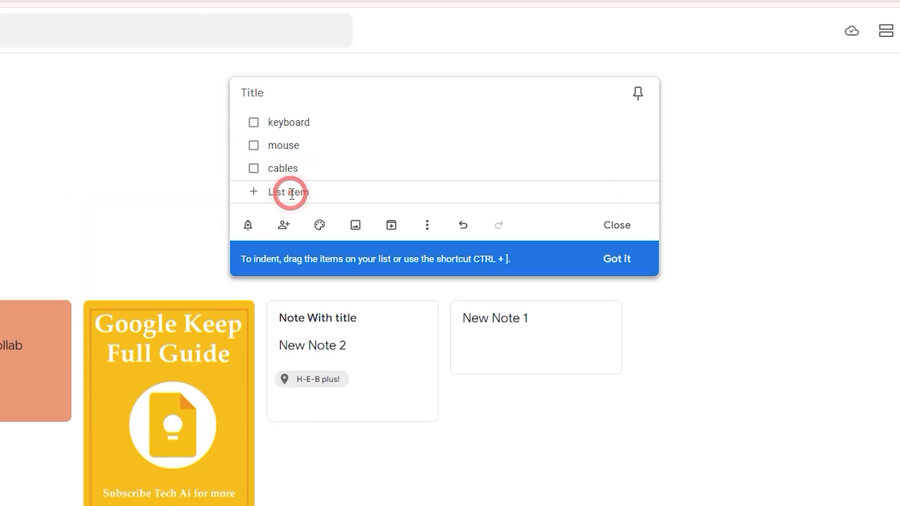
pyautogui.write('lcd')
pyautogui.click(294, 217)
pyautogui.write('headphones')
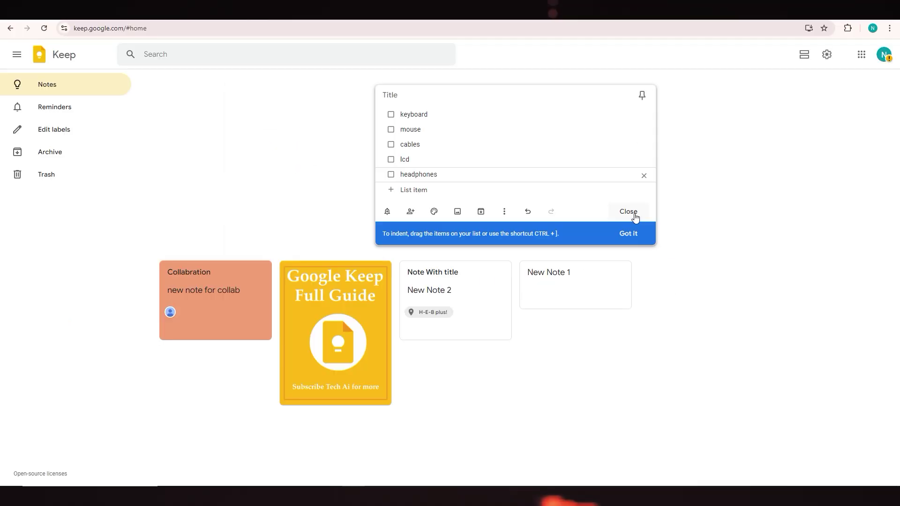
pyautogui.click(617, 271)
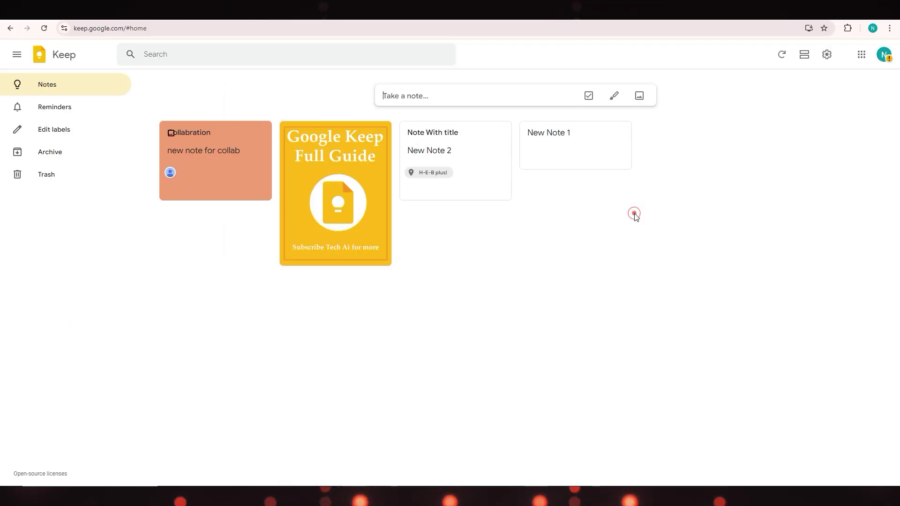
# Check off keyboard in the list note, uncheck it again and close the note
pyautogui.click(242, 168)
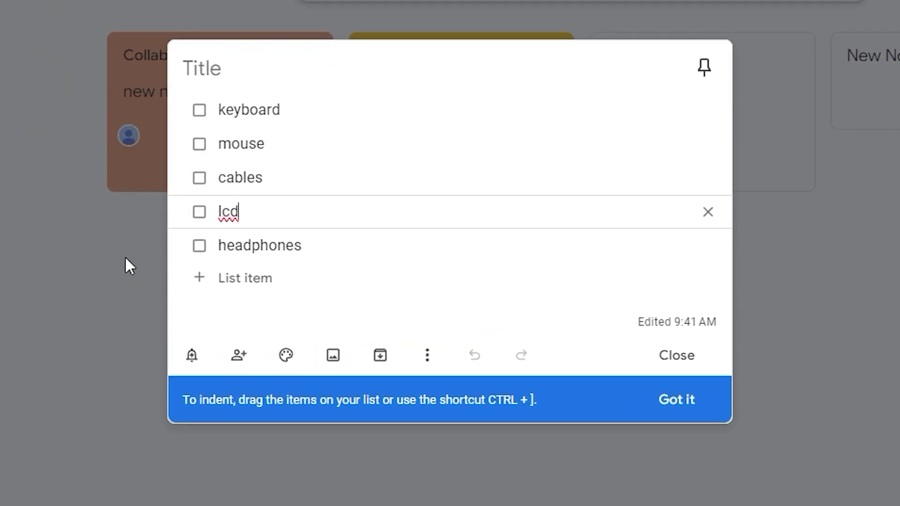
pyautogui.click(199, 112)
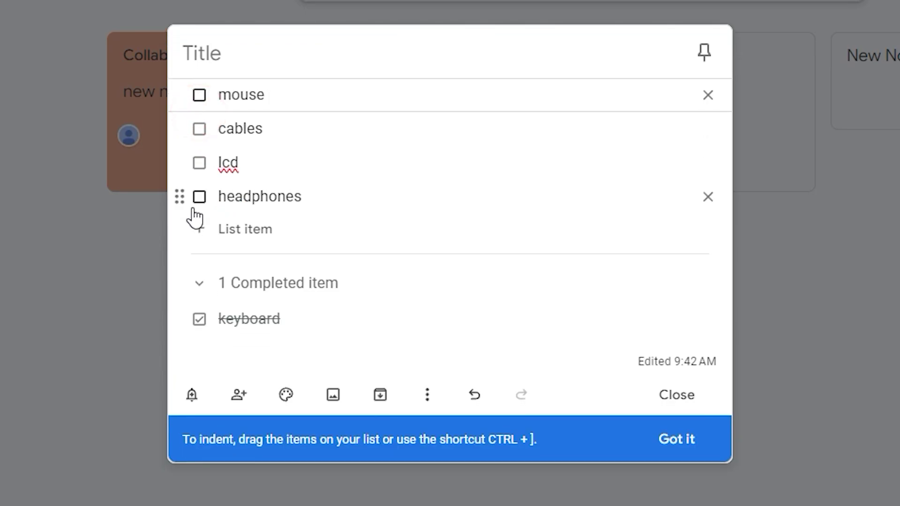
pyautogui.click(199, 320)
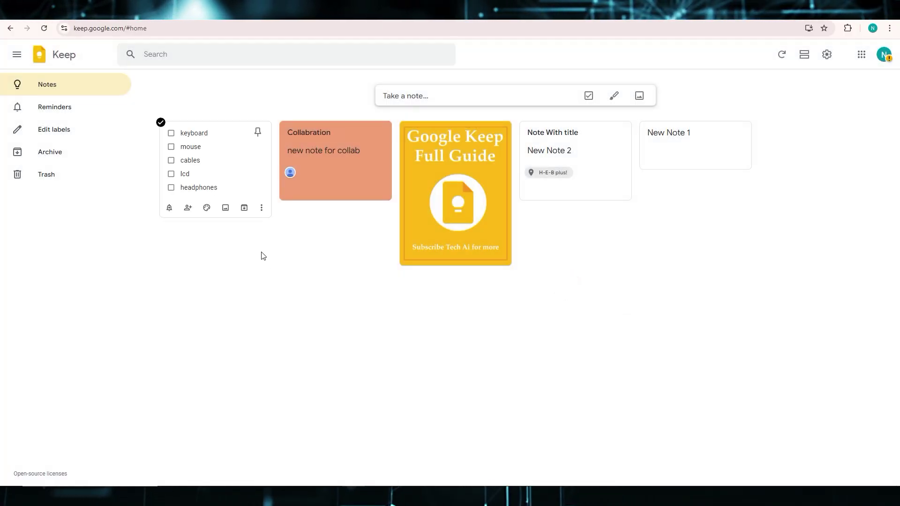
pyautogui.click(225, 161)
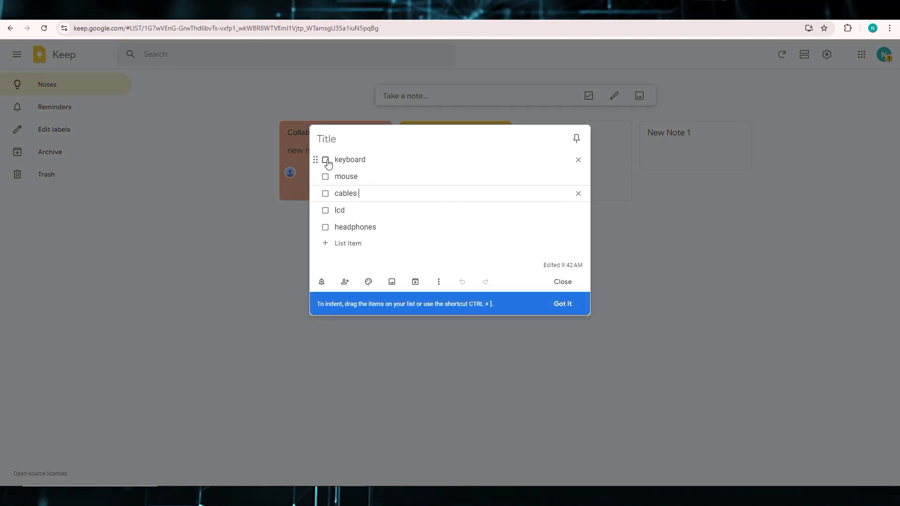
pyautogui.click(531, 324)
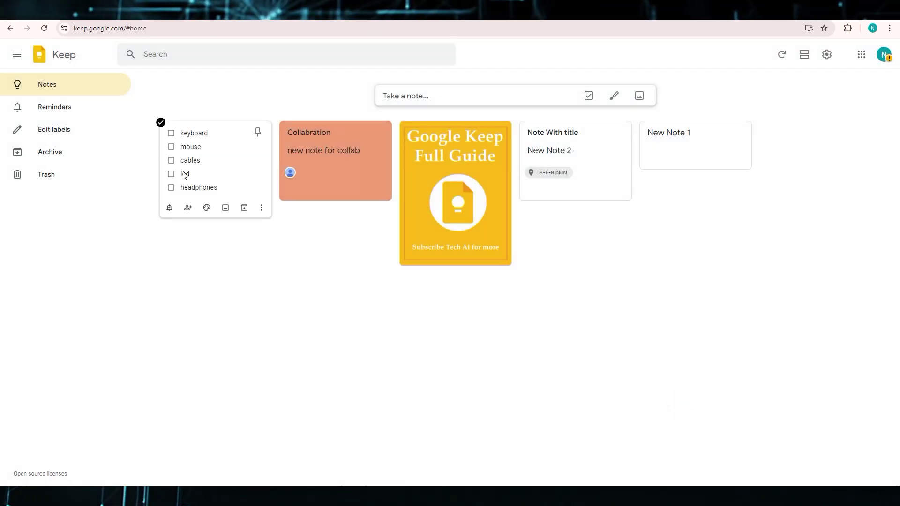
# Check off keyboard and cables in the list note and add the items Furniture, Chairs, tables and side desk
pyautogui.click(171, 133)
pyautogui.click(171, 147)
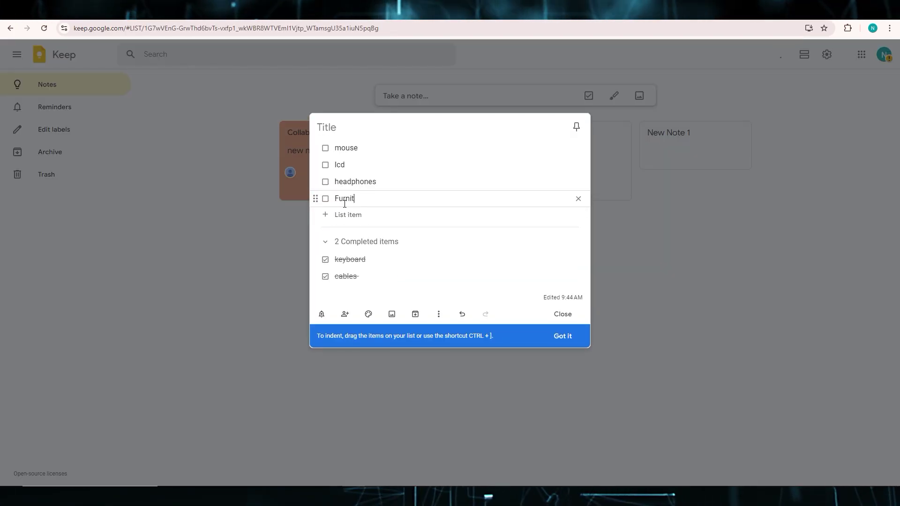
pyautogui.write('ure')
pyautogui.click(347, 216)
pyautogui.write('Chairs')
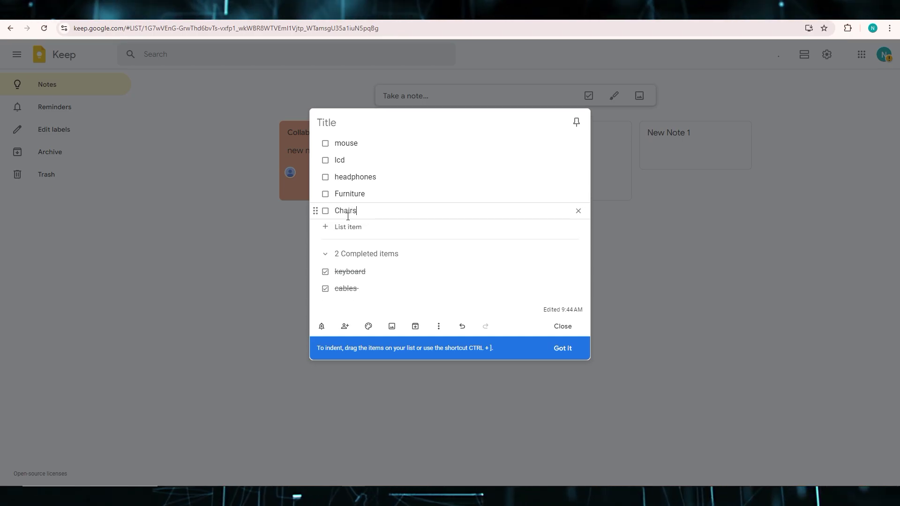
pyautogui.press('Return')
pyautogui.write('tables')
pyautogui.click(358, 241)
pyautogui.write('side desk')
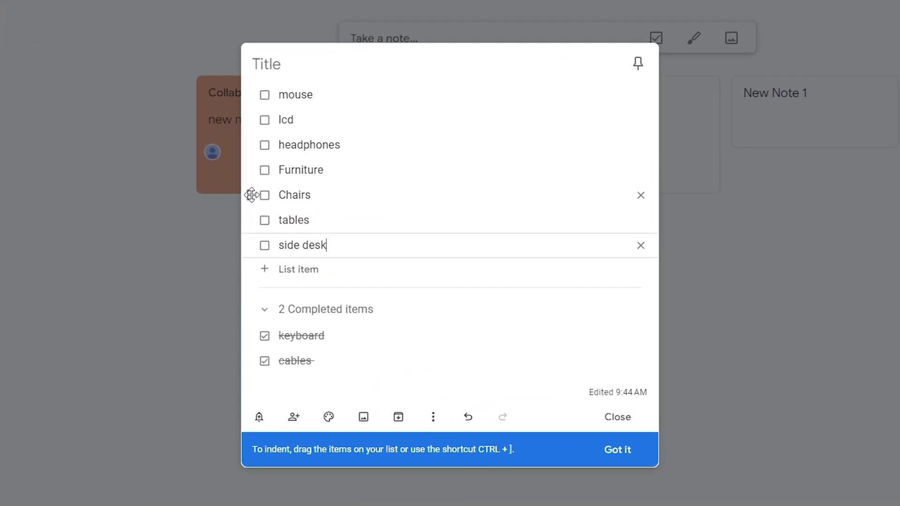
# Indent Chairs, tables and side desk as sub-items of Furniture, and toggle the checkboxes of Furniture and Chairs
pyautogui.moveTo(252, 195); pyautogui.dragTo(285, 194)
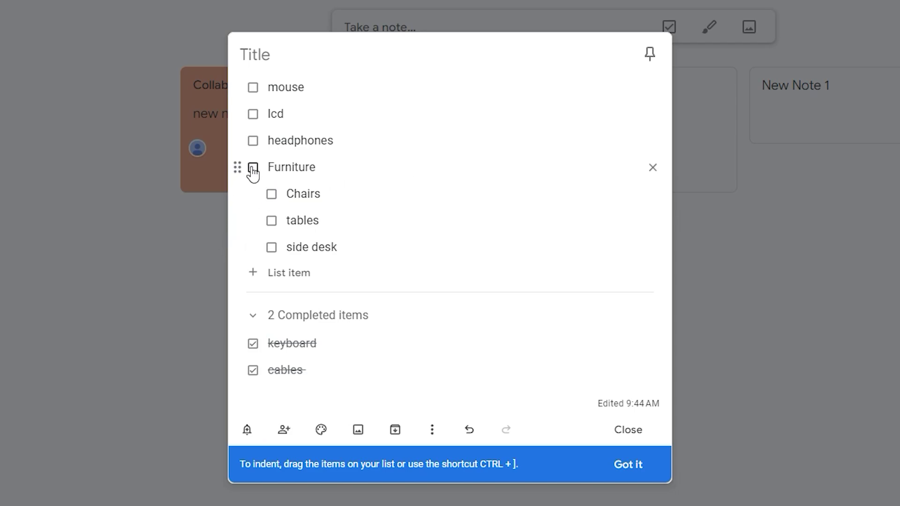
pyautogui.click(253, 168)
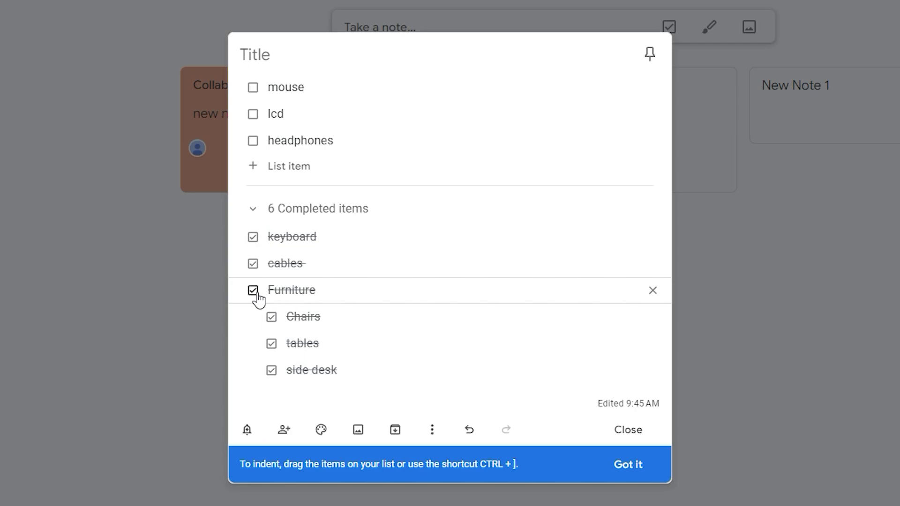
pyautogui.click(271, 193)
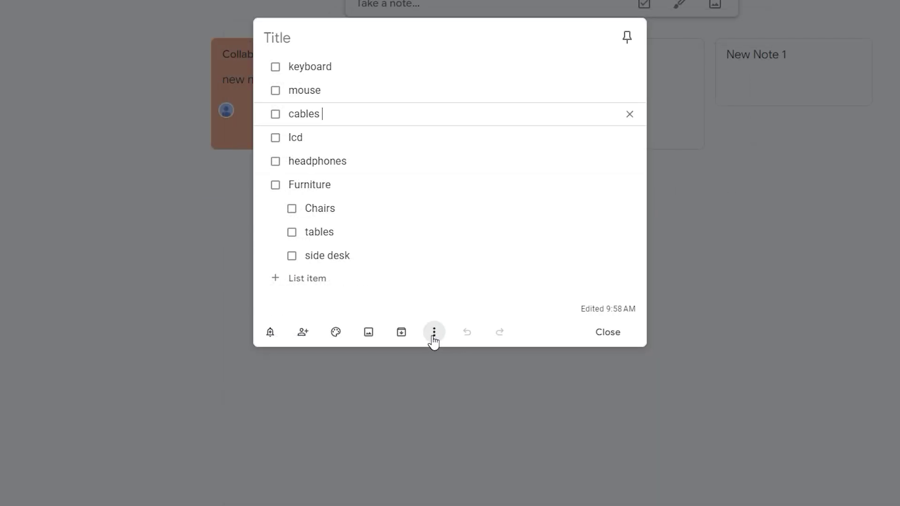
# Hide the checkboxes in the list note, then show them again and close the note
pyautogui.click(433, 336)
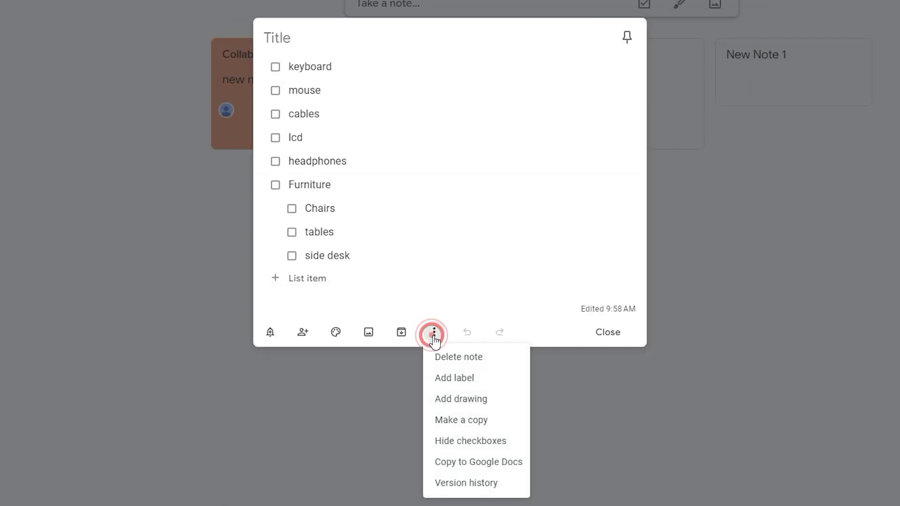
pyautogui.click(487, 447)
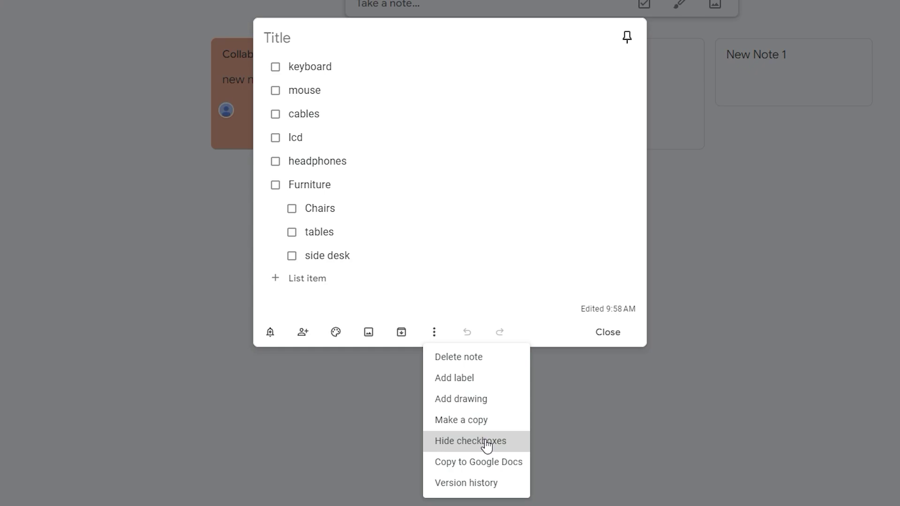
pyautogui.click(485, 441)
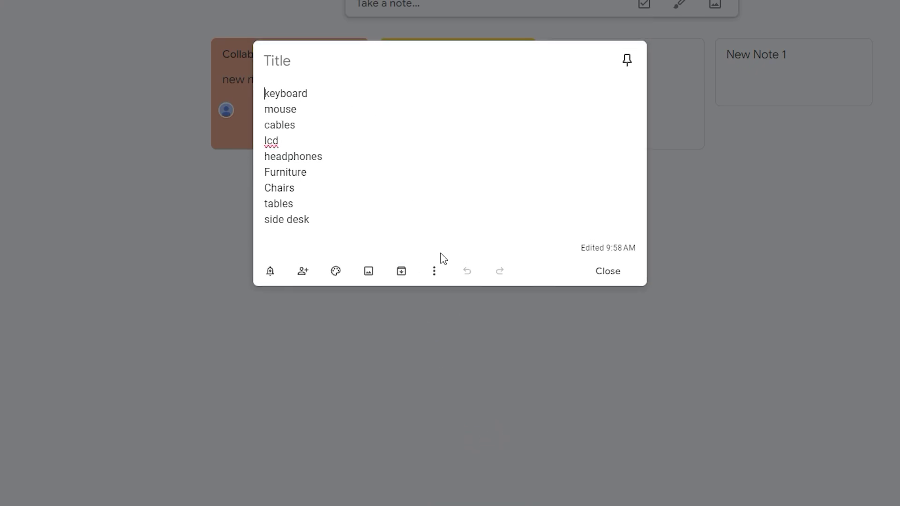
pyautogui.click(435, 271)
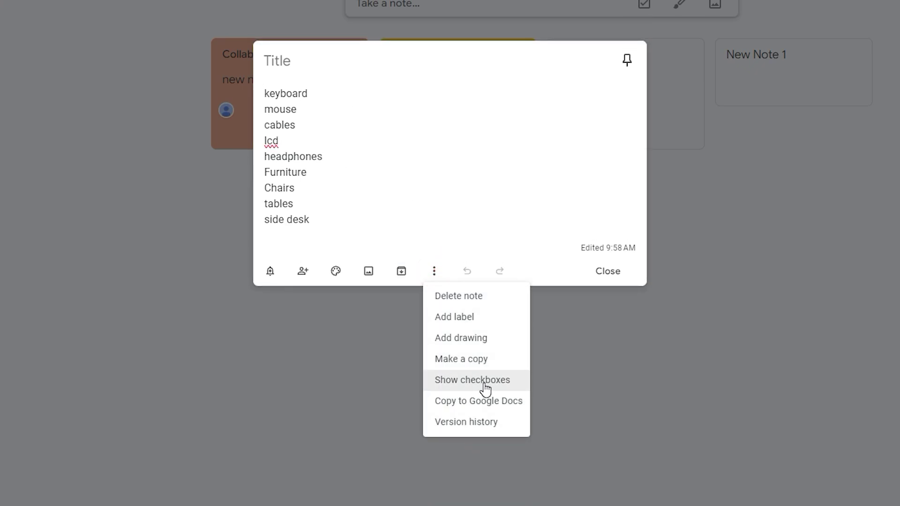
pyautogui.click(485, 381)
pyautogui.click(480, 401)
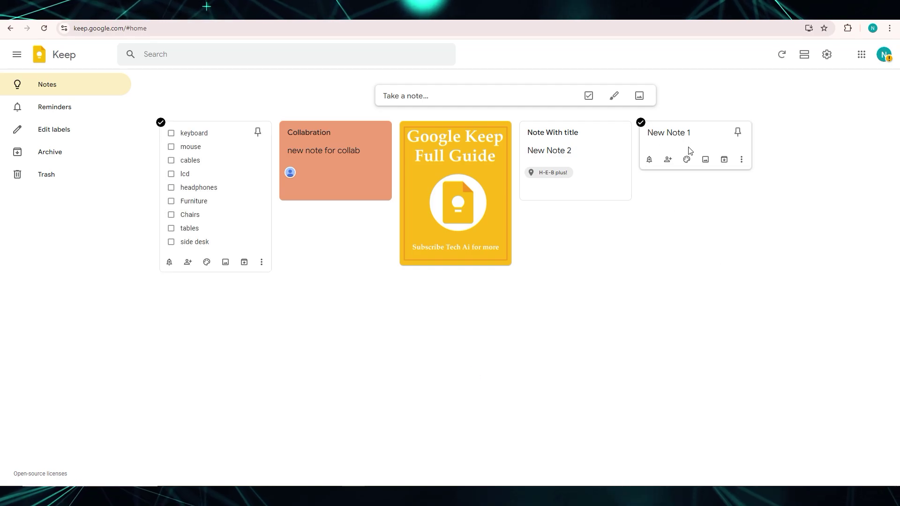
# Rearrange the notes into the order New Note 1, Note With title, Collabration, Google Keep Full Guide image, checklist
pyautogui.moveTo(697, 145); pyautogui.dragTo(586, 147)
pyautogui.moveTo(476, 172); pyautogui.dragTo(774, 165)
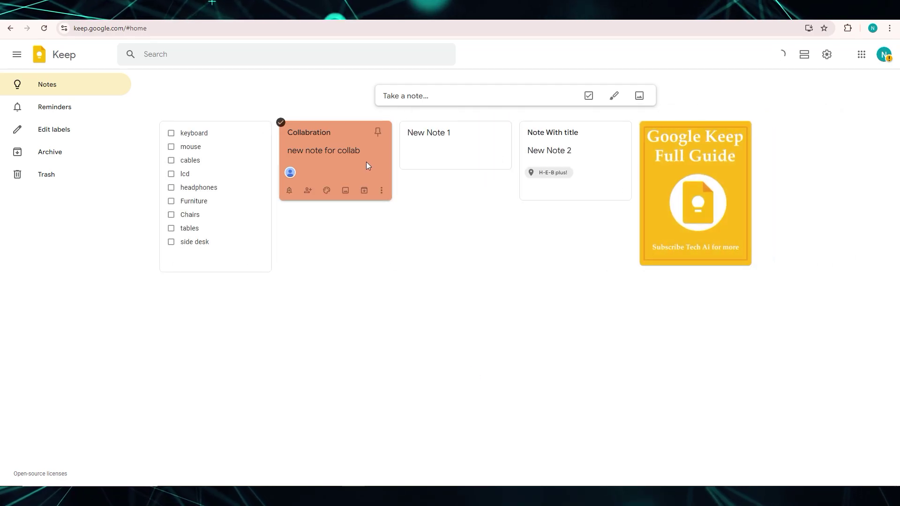
pyautogui.moveTo(368, 165); pyautogui.dragTo(577, 159)
pyautogui.moveTo(244, 161); pyautogui.dragTo(694, 167)
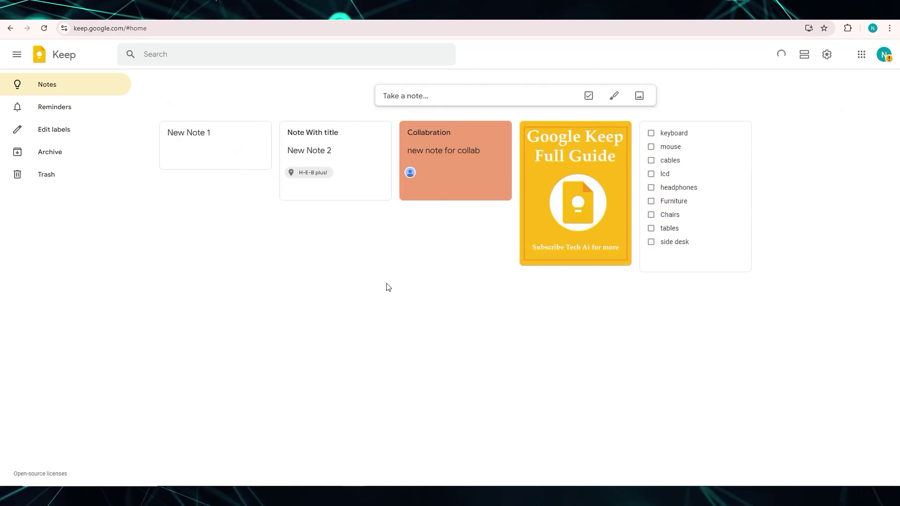
# Switch the notes to list view, look through them, and return to grid view
pyautogui.click(806, 58)
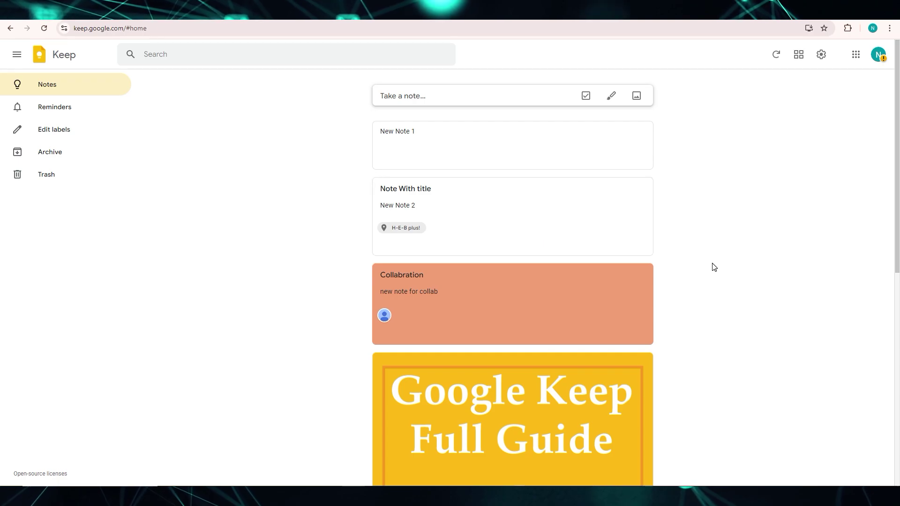
pyautogui.scroll(-9, 714, 267)
pyautogui.scroll(3, 714, 267)
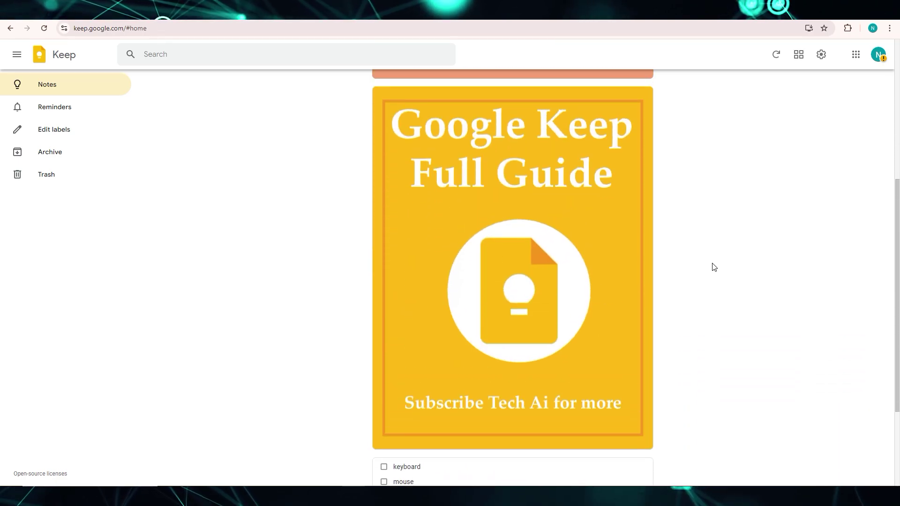
pyautogui.scroll(5, 712, 264)
pyautogui.click(799, 54)
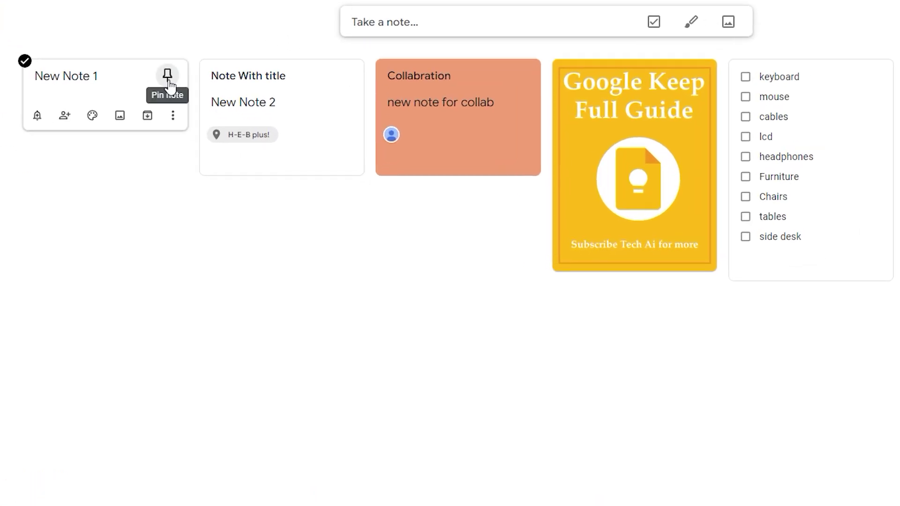
# Pin the notes New Note 1 and Note With title
pyautogui.click(166, 78)
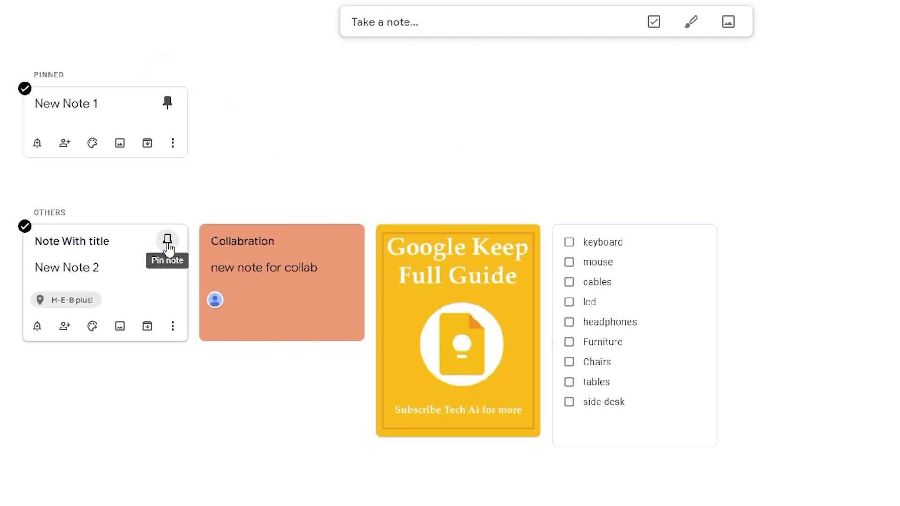
pyautogui.click(167, 241)
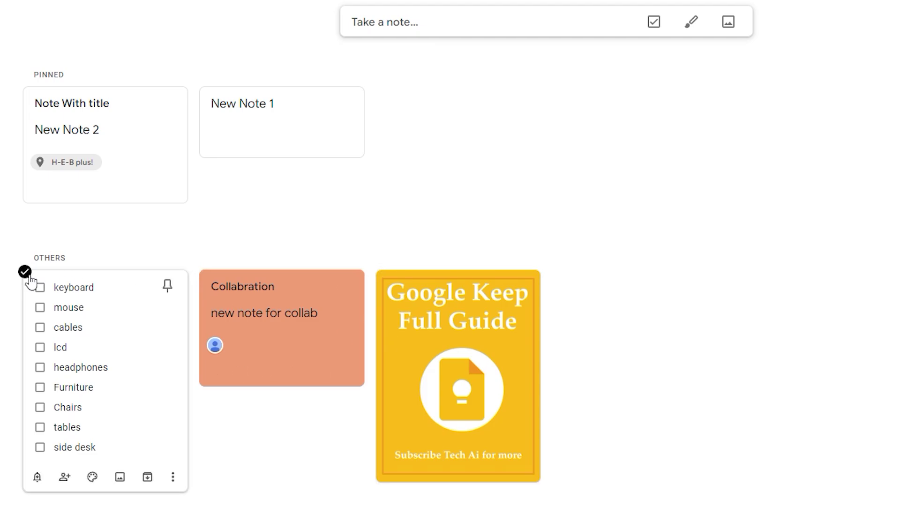
# Select the three unpinned notes: the checklist, Collabration and the Google Keep Full Guide image
pyautogui.click(25, 271)
pyautogui.click(201, 272)
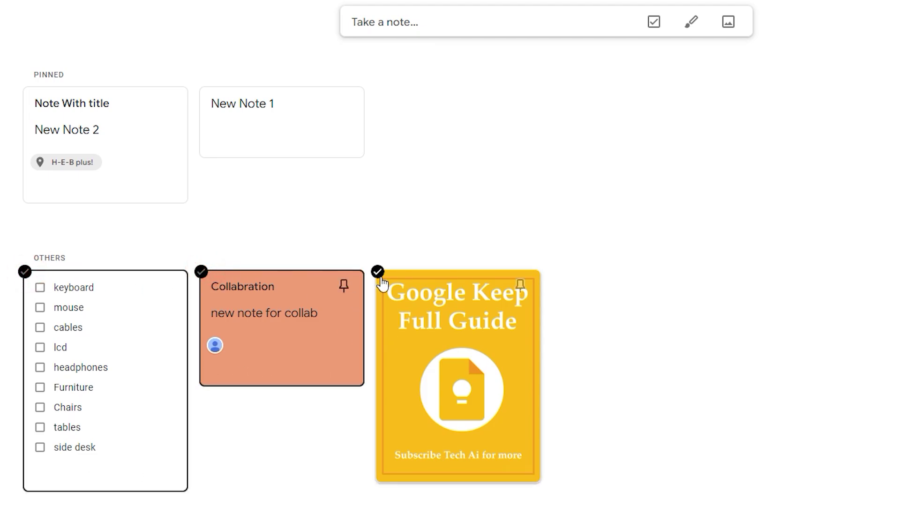
pyautogui.click(377, 272)
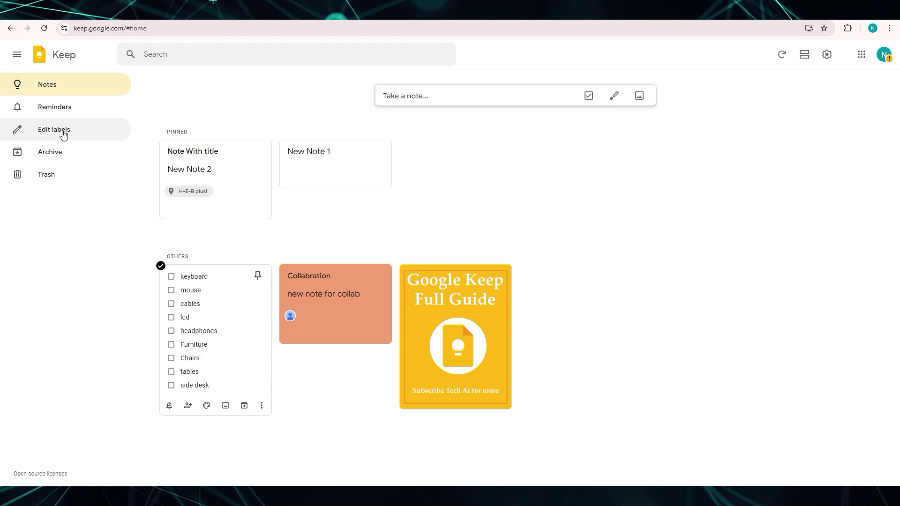
# Create the labels Work Office and home appliences and finish editing the labels
pyautogui.click(64, 131)
pyautogui.write('Work')
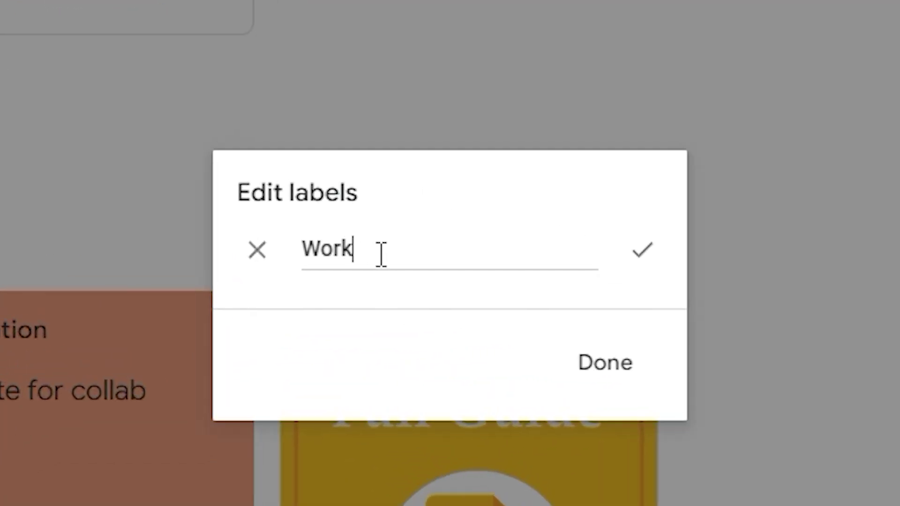
pyautogui.write(' Office')
pyautogui.press('Return')
pyautogui.write('home appliences')
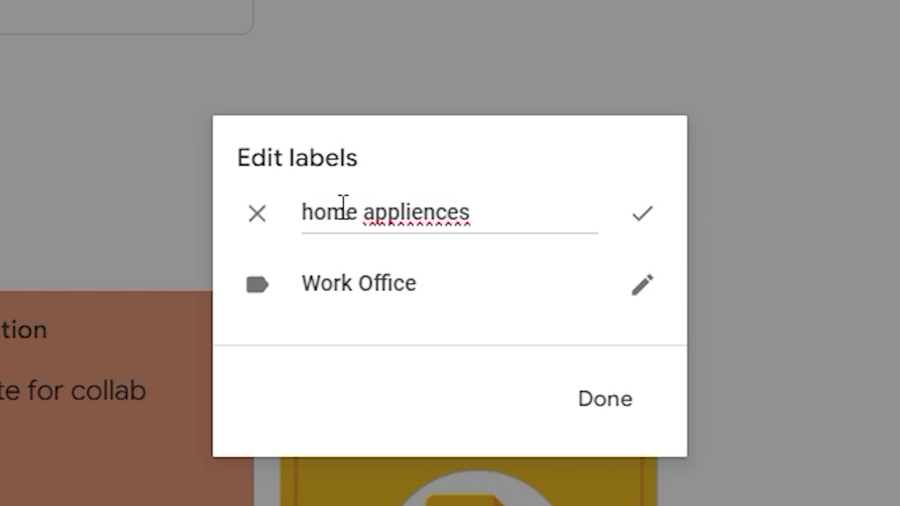
pyautogui.click(646, 215)
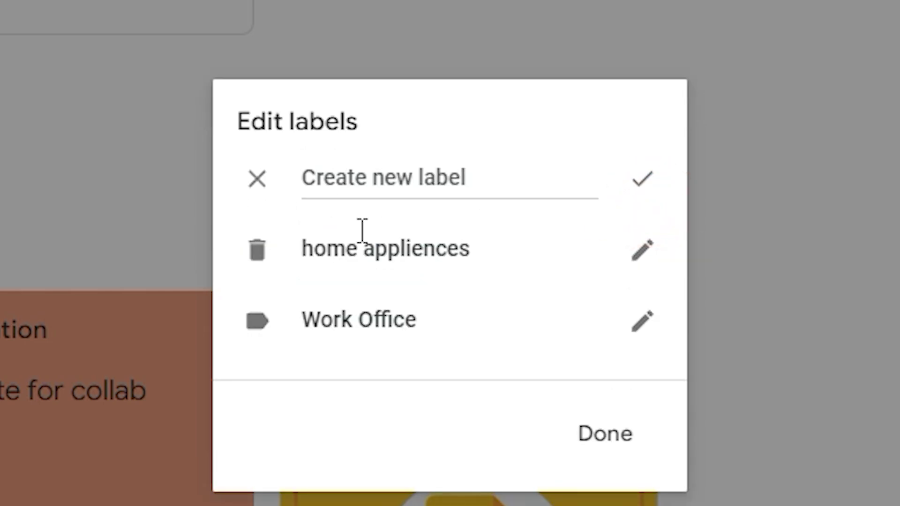
pyautogui.click(618, 441)
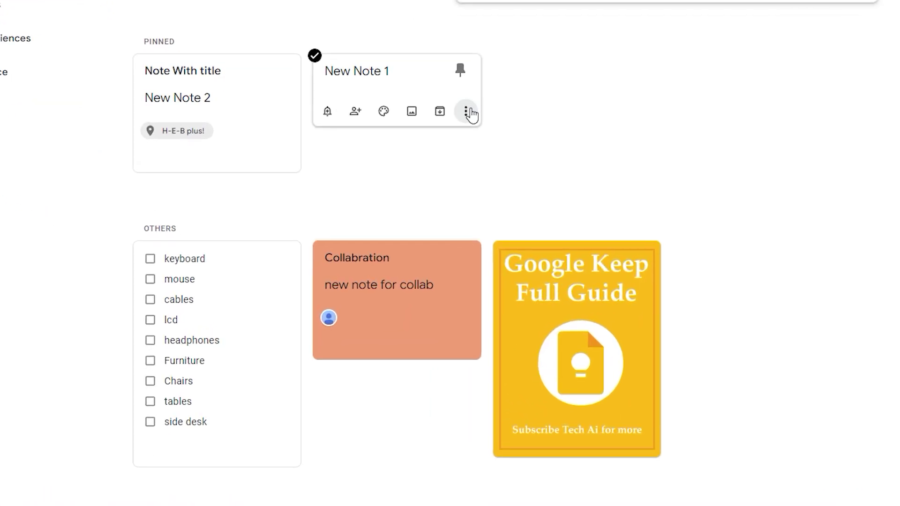
# Add the home appliences label to the pinned note New Note 1
pyautogui.click(466, 111)
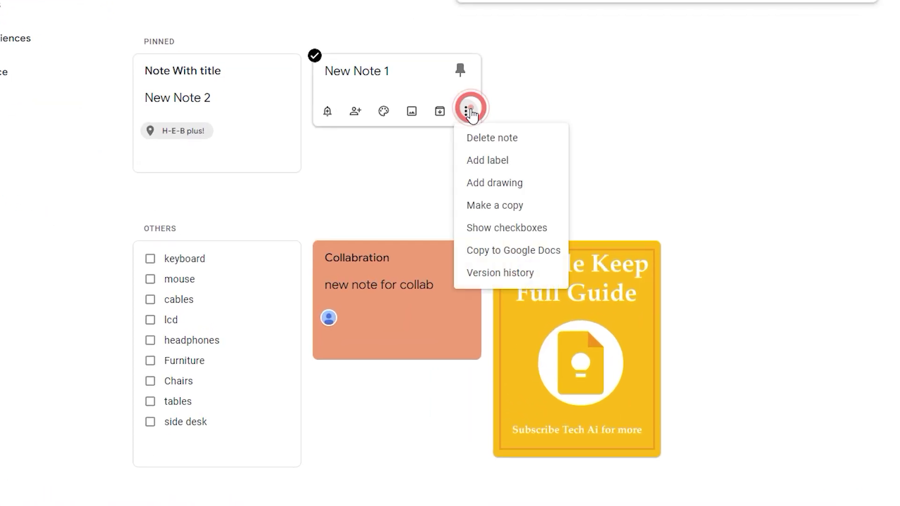
pyautogui.click(502, 172)
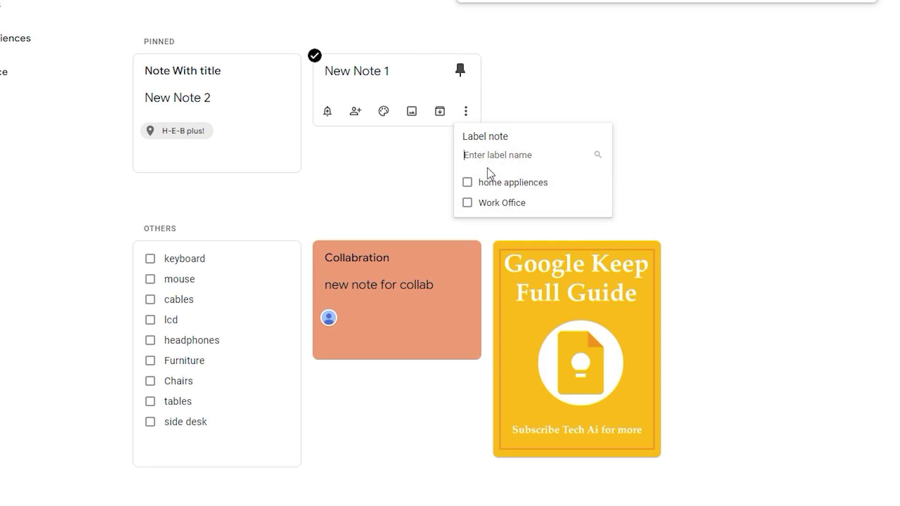
pyautogui.click(467, 183)
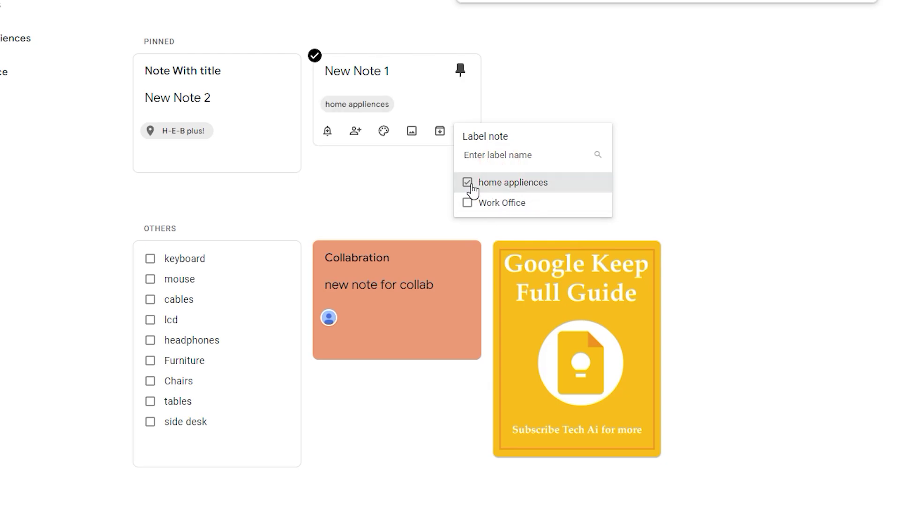
pyautogui.press('Escape')
# Add the Work Office label to the checklist note and show the notes labelled home appliences
pyautogui.click(287, 452)
pyautogui.click(300, 311)
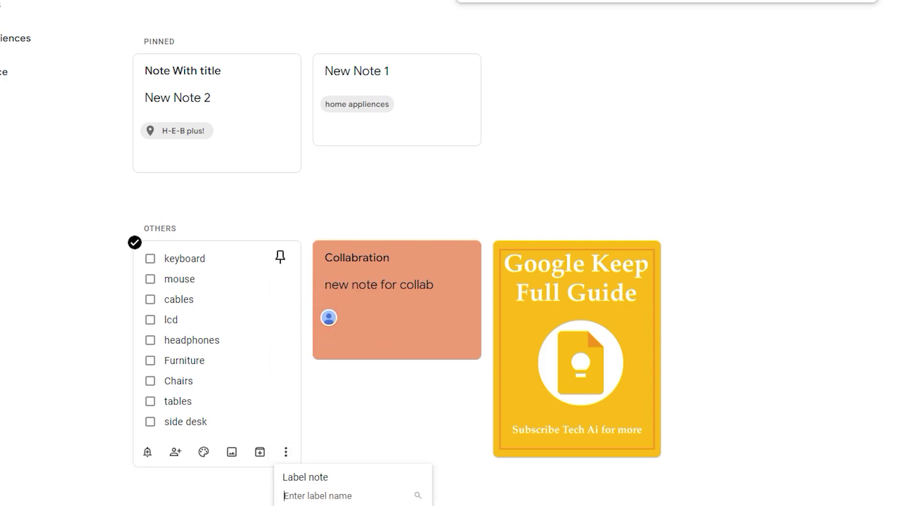
pyautogui.click(412, 426)
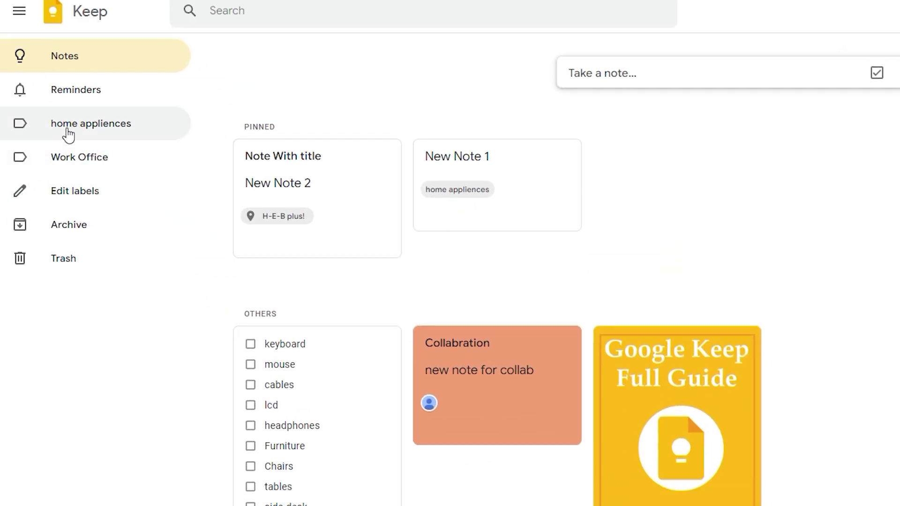
pyautogui.click(73, 134)
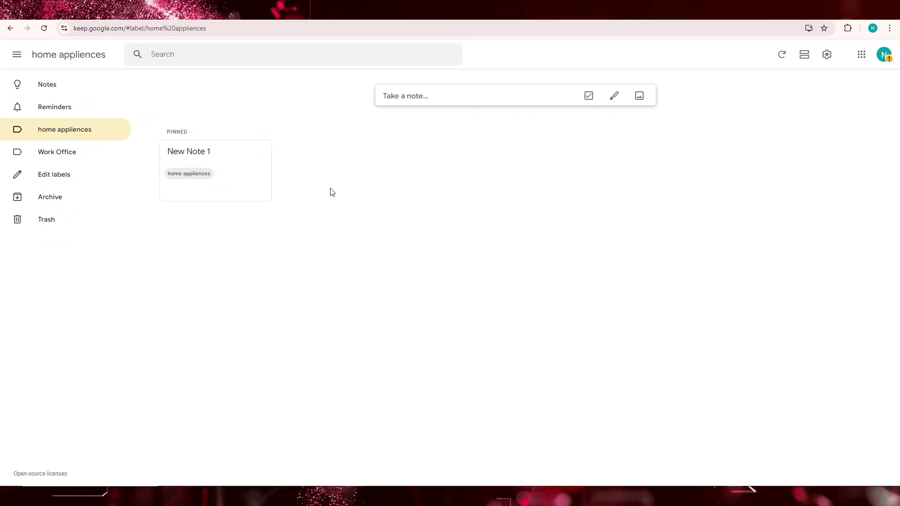
# Create a note containing the hashtag #Work Office so it carries that label, and close it
pyautogui.click(618, 73)
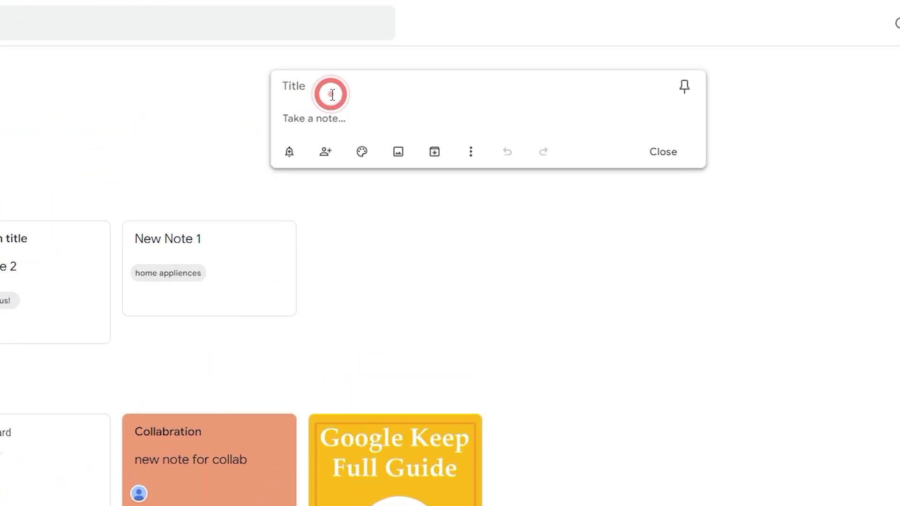
pyautogui.click(332, 121)
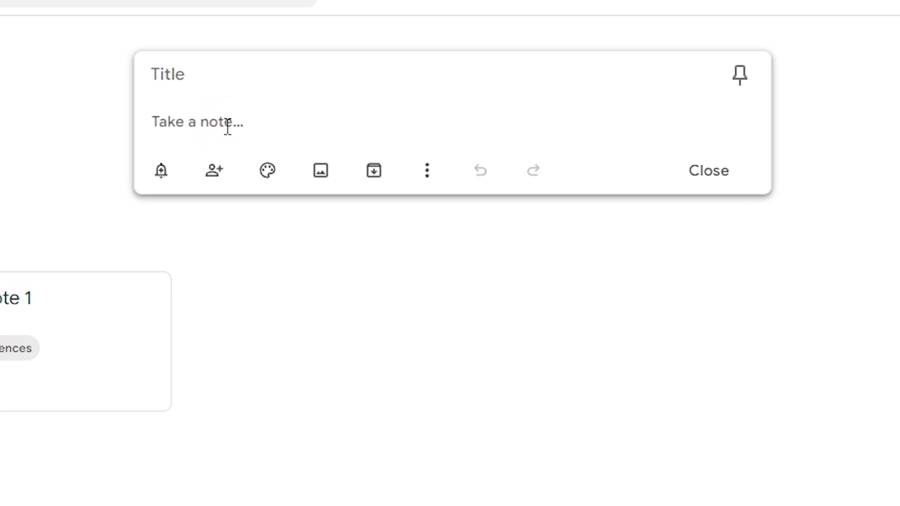
pyautogui.write('#')
pyautogui.click(209, 182)
pyautogui.click(619, 308)
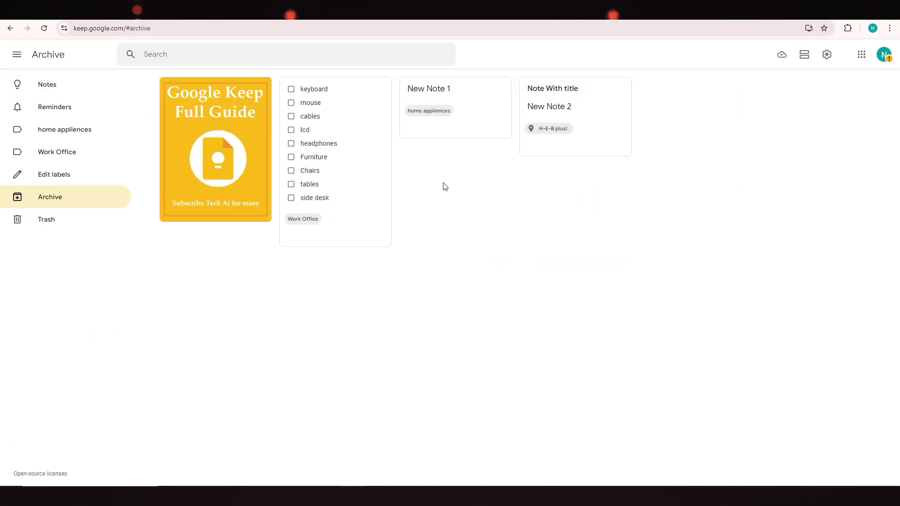
# Restore the #Work Office note from the trash
pyautogui.click(65, 227)
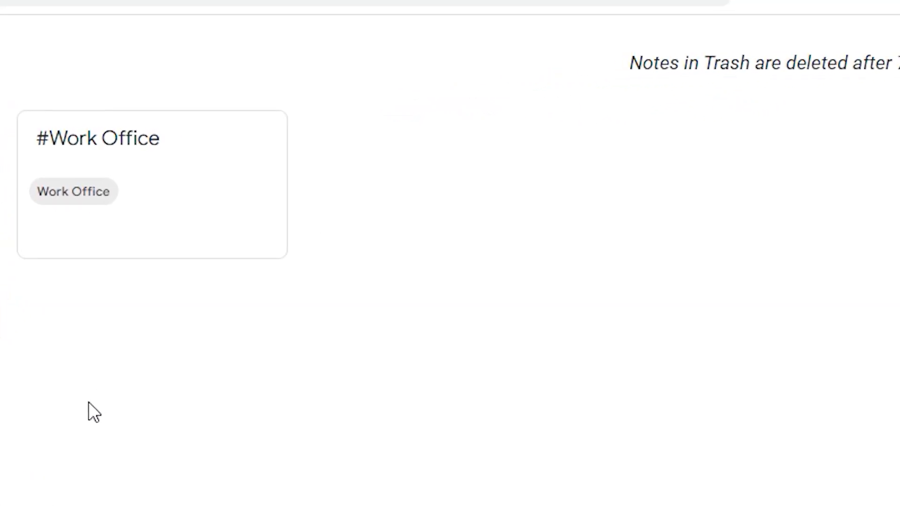
pyautogui.moveTo(49, 215)
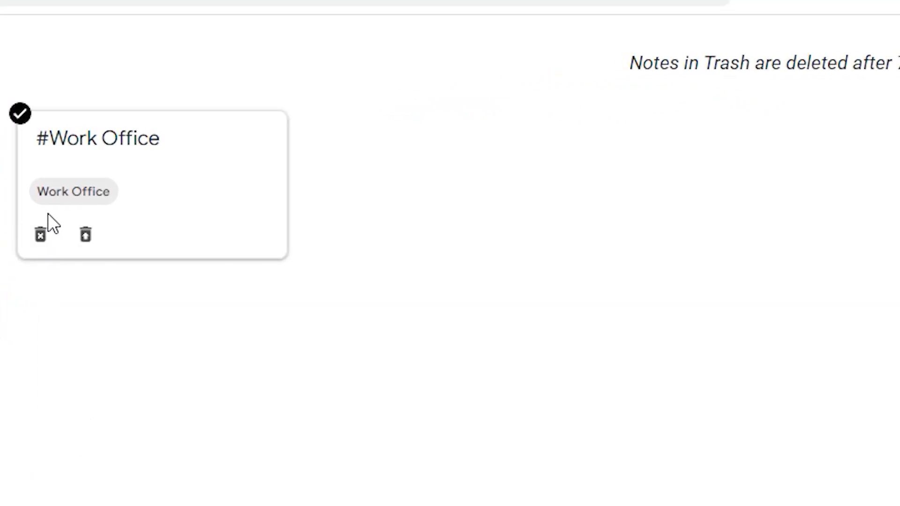
pyautogui.click(84, 237)
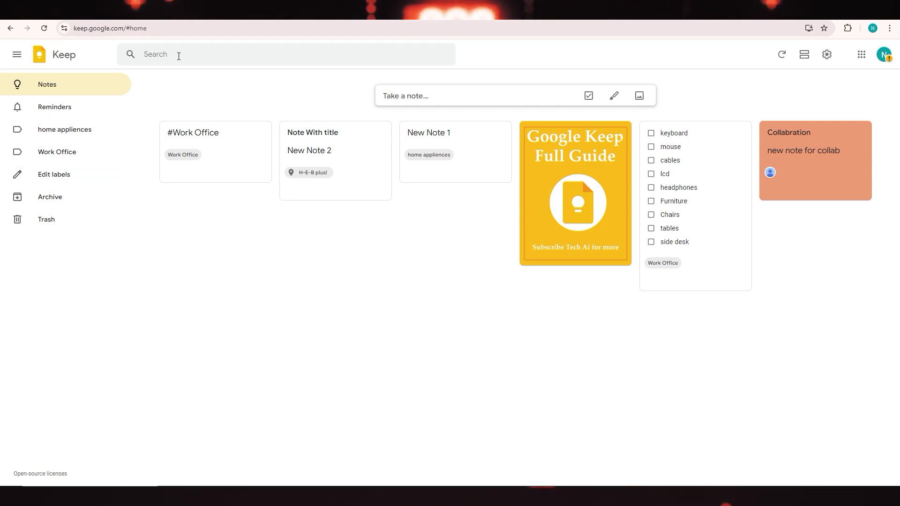
# View the search filters for types, labels, people and colors, and return to the notes
pyautogui.click(179, 54)
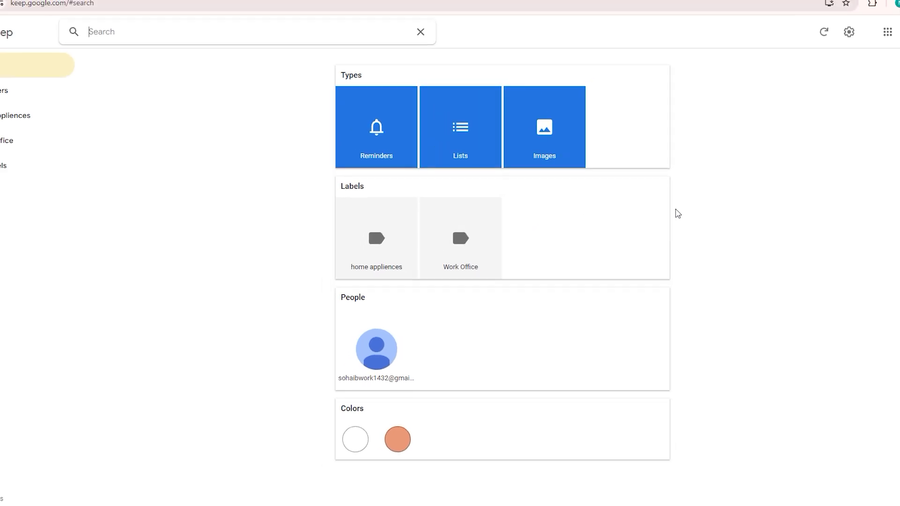
pyautogui.click(11, 70)
# Open the settings dialog for notes and lists, reminder defaults and sharing
pyautogui.click(850, 32)
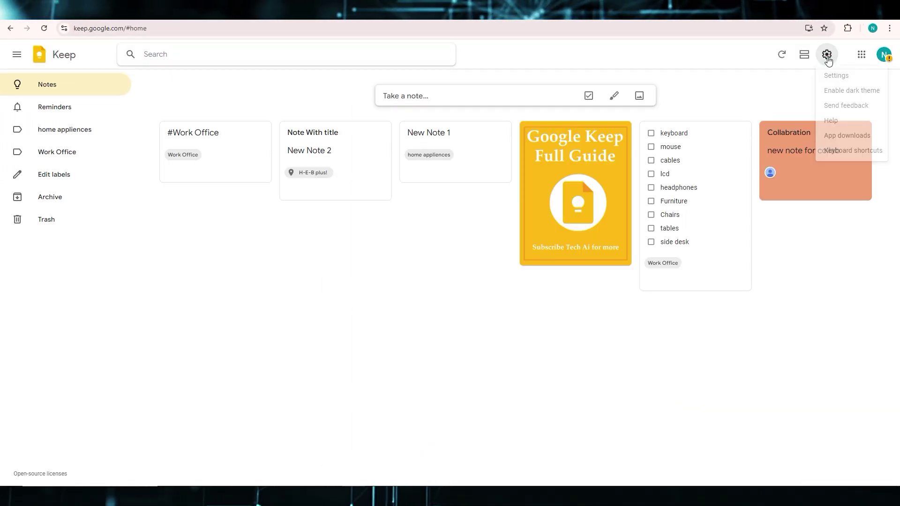
pyautogui.click(837, 76)
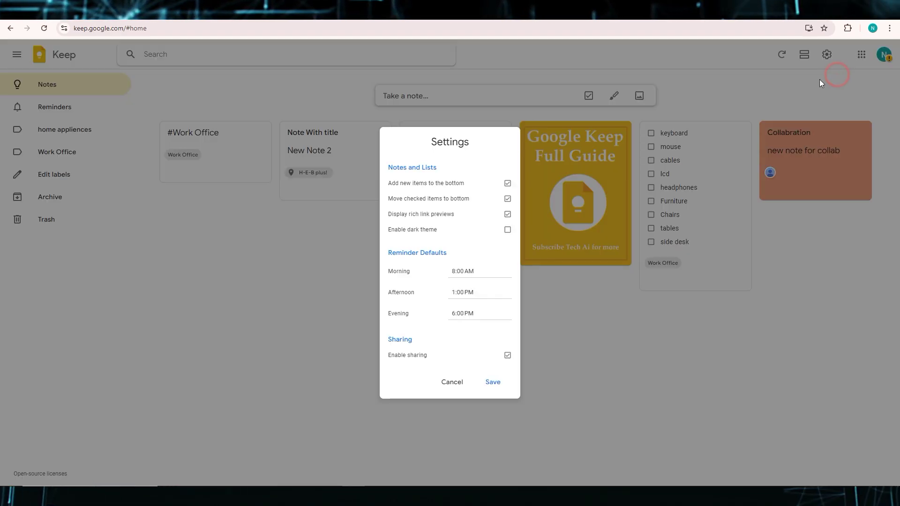